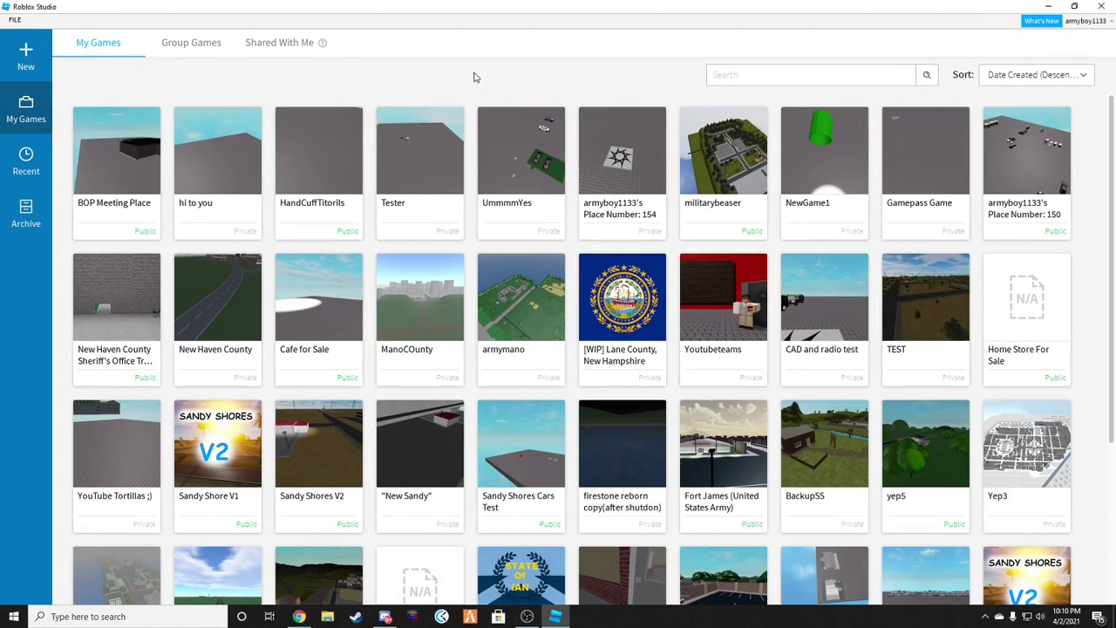
Open the "hi to you" place and check that the Explorer and Properties displays are enabled
left_click(226, 127)
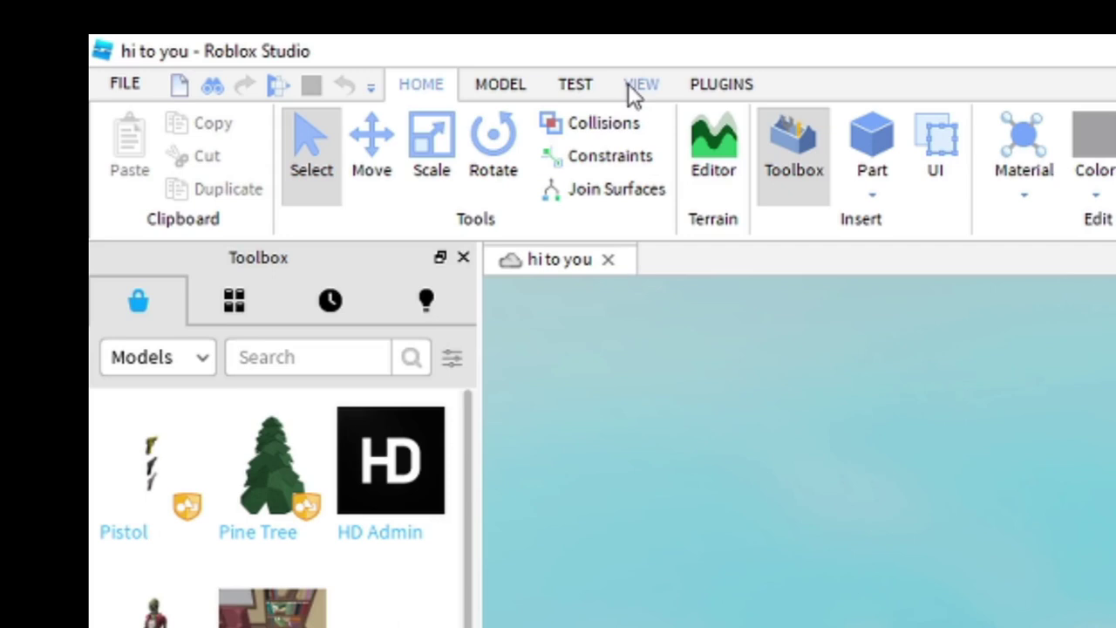
left_click(641, 84)
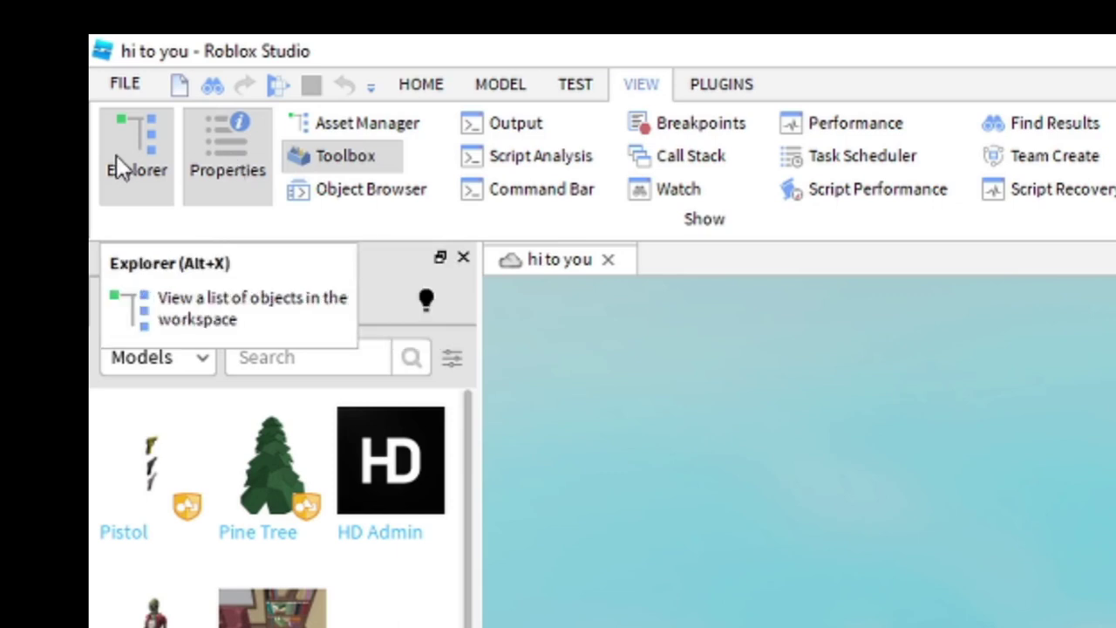
left_click(420, 86)
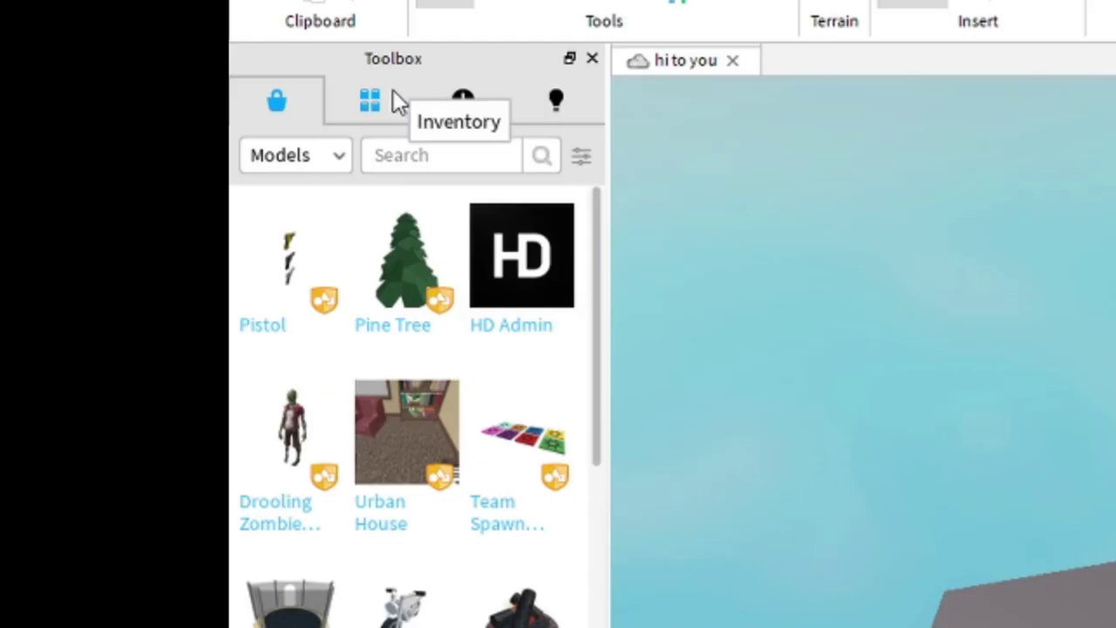
Insert the army's FD tools model from the inventory's My Models into the place and expand it in the hierarchy
left_click(391, 94)
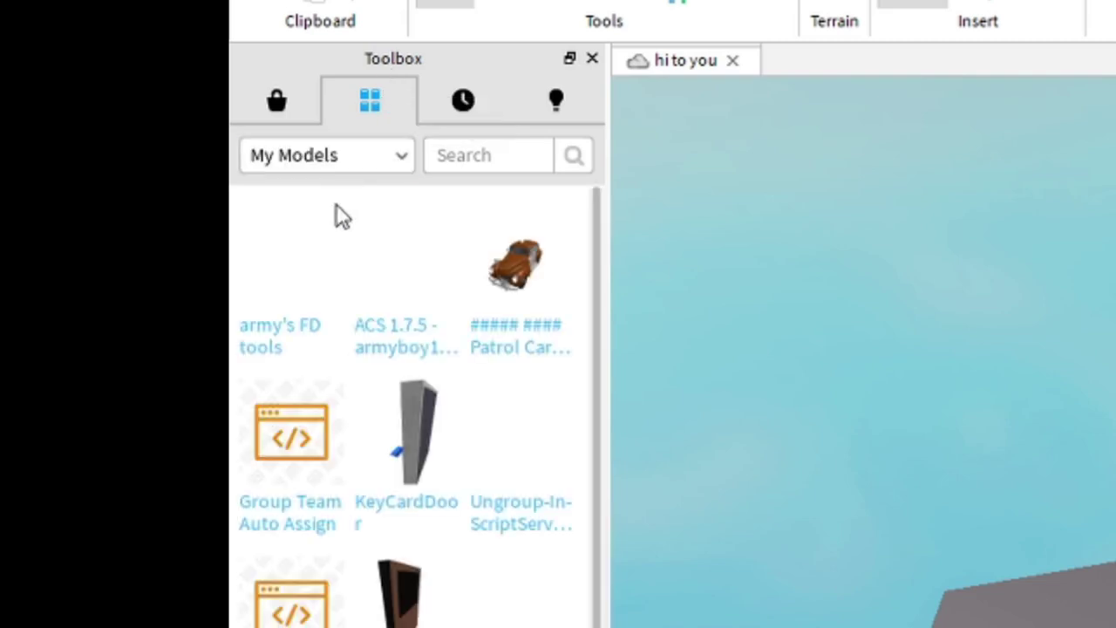
mouse_move(273, 354)
left_click_drag(289, 291, 1115, 627)
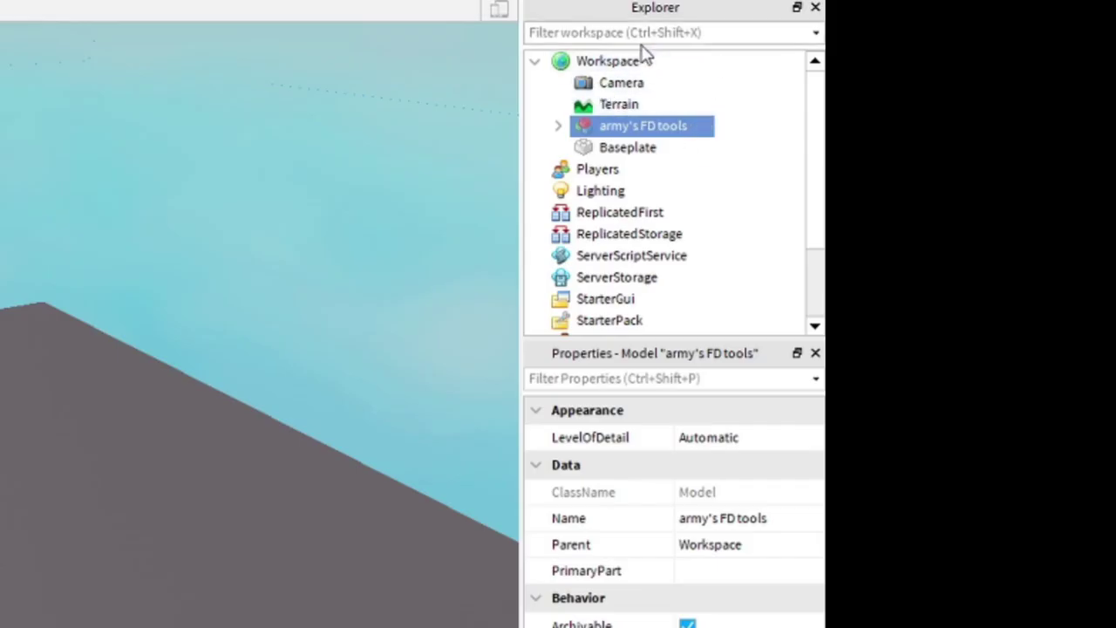
left_click_drag(643, 125, 561, 140)
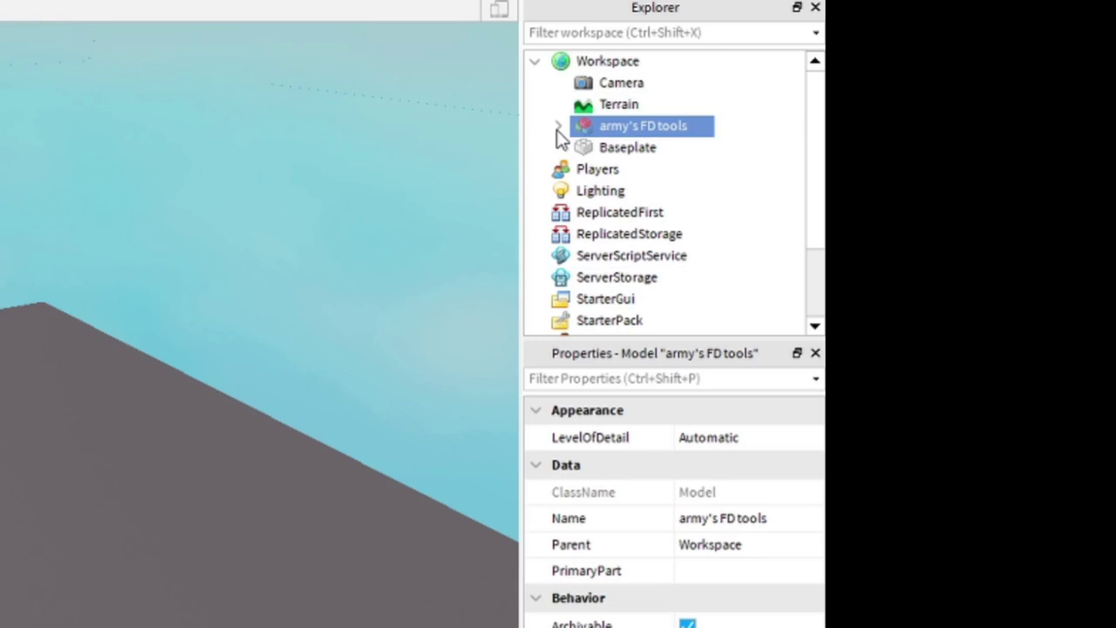
left_click(559, 127)
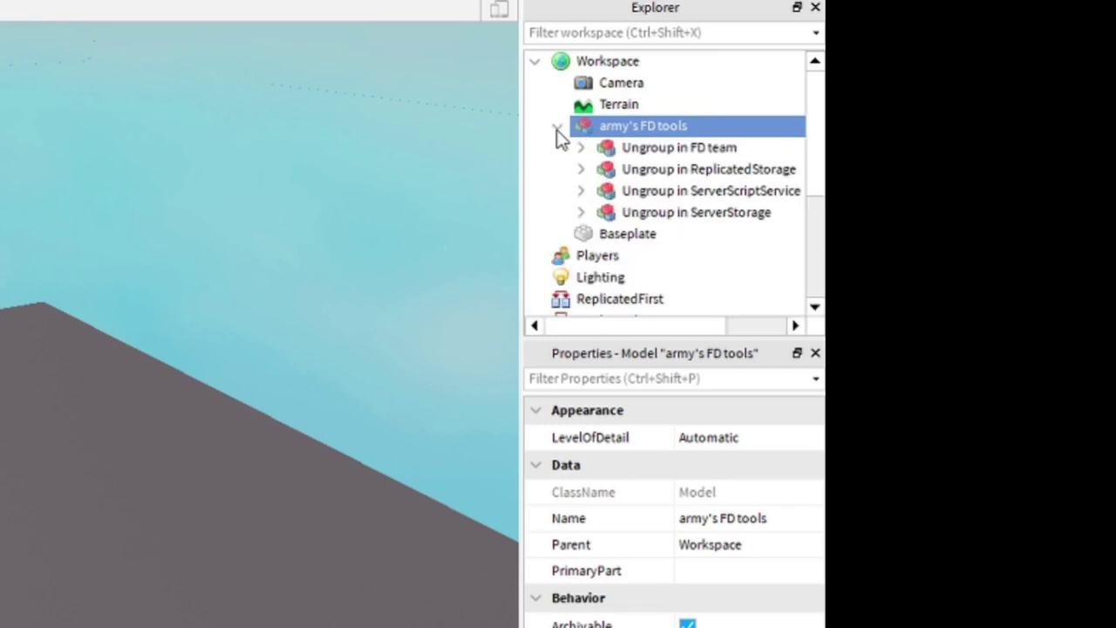
Examine the destination names of the Ungroup models inside army's FD tools
left_click(610, 148)
left_click(619, 211)
left_click(615, 150)
left_click(614, 189)
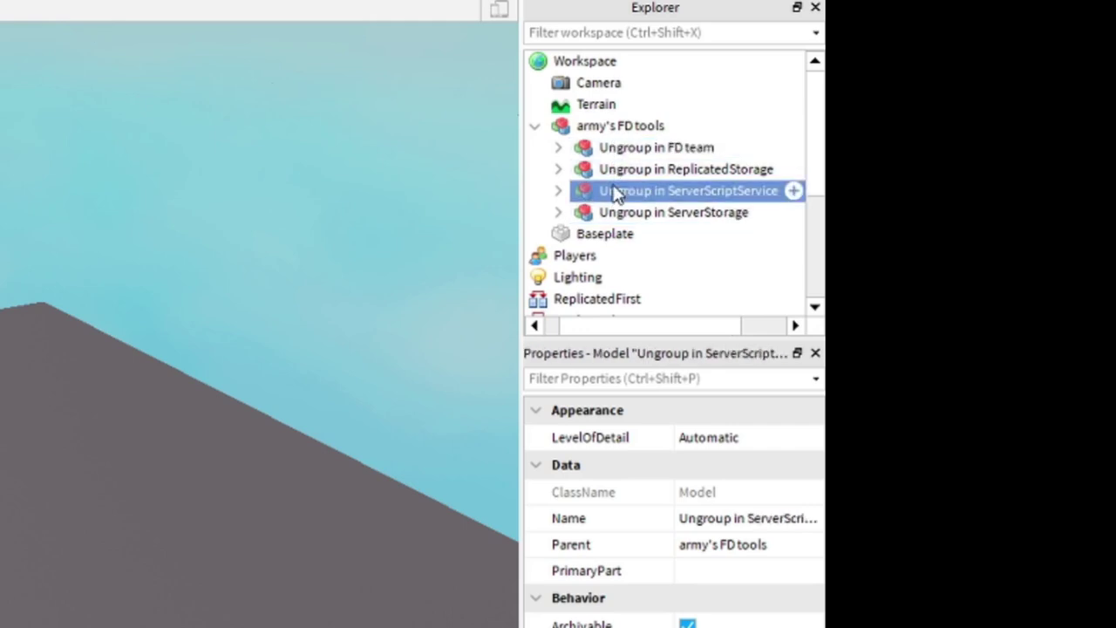
left_click(614, 210)
left_click(608, 147)
left_click(577, 127)
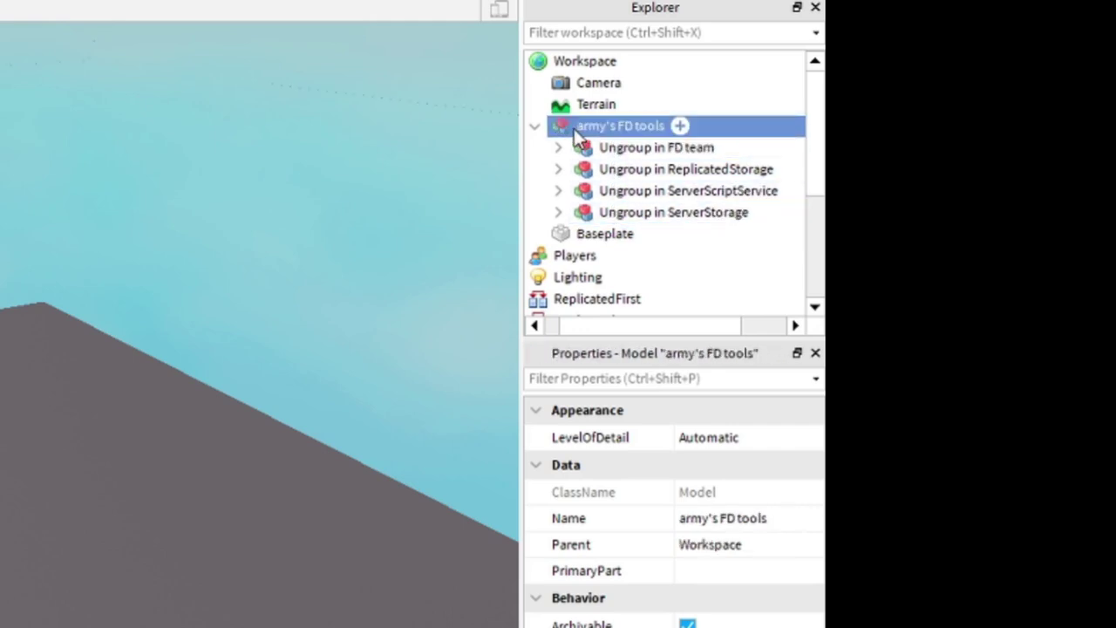
left_click(640, 148)
left_click(648, 188)
key("Down")
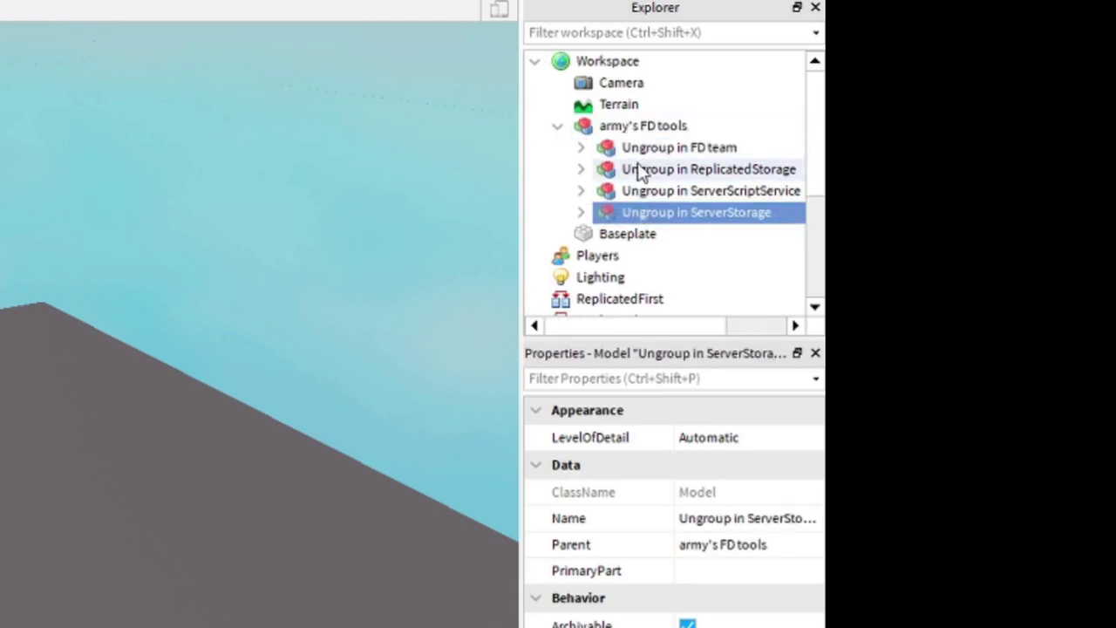
left_click(640, 169)
left_click(638, 150)
left_click(637, 169)
scroll(637, 200, "down", 1)
scroll(637, 210, "up", 1)
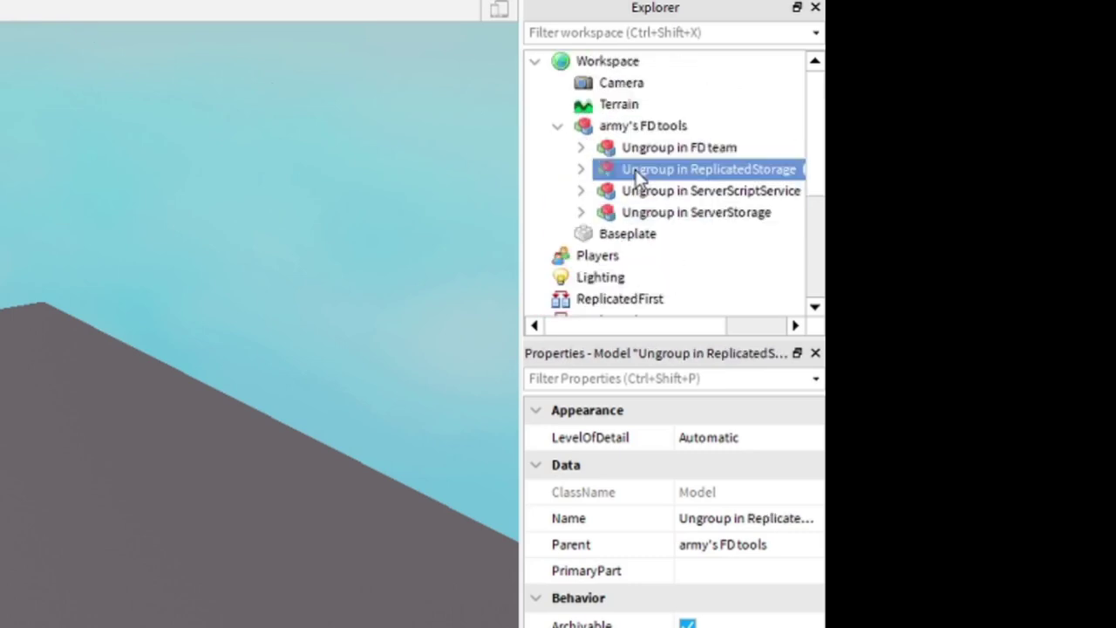
left_click(643, 149)
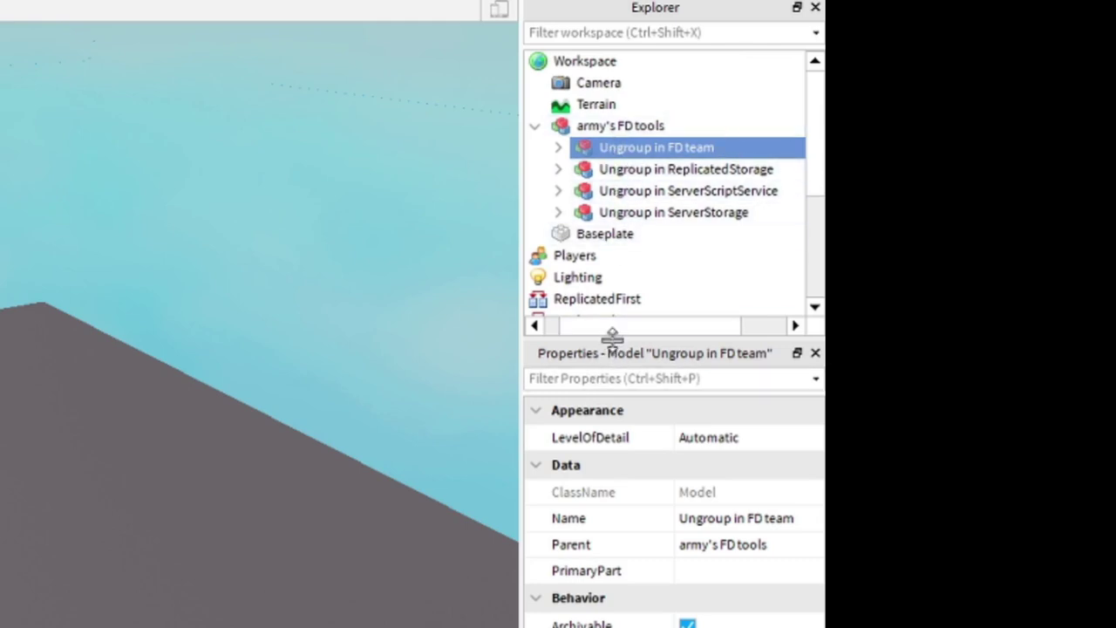
Enlarge the object hierarchy to list all services and check the contents of the "Ungroup in ReplicatedStorage" model
left_click_drag(613, 338, 609, 627)
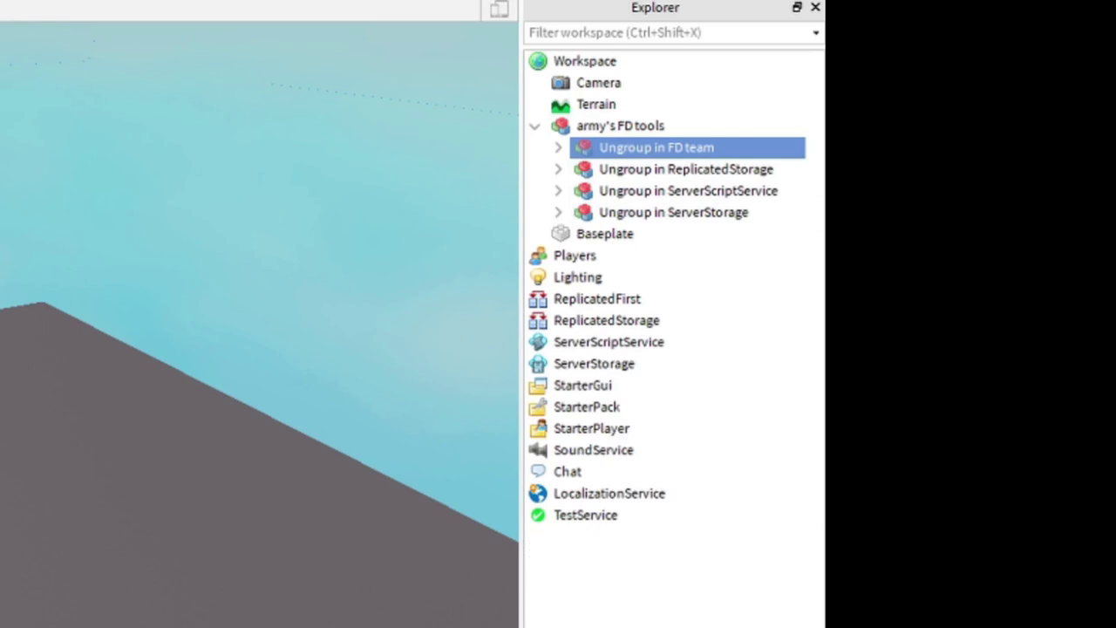
left_click(610, 172)
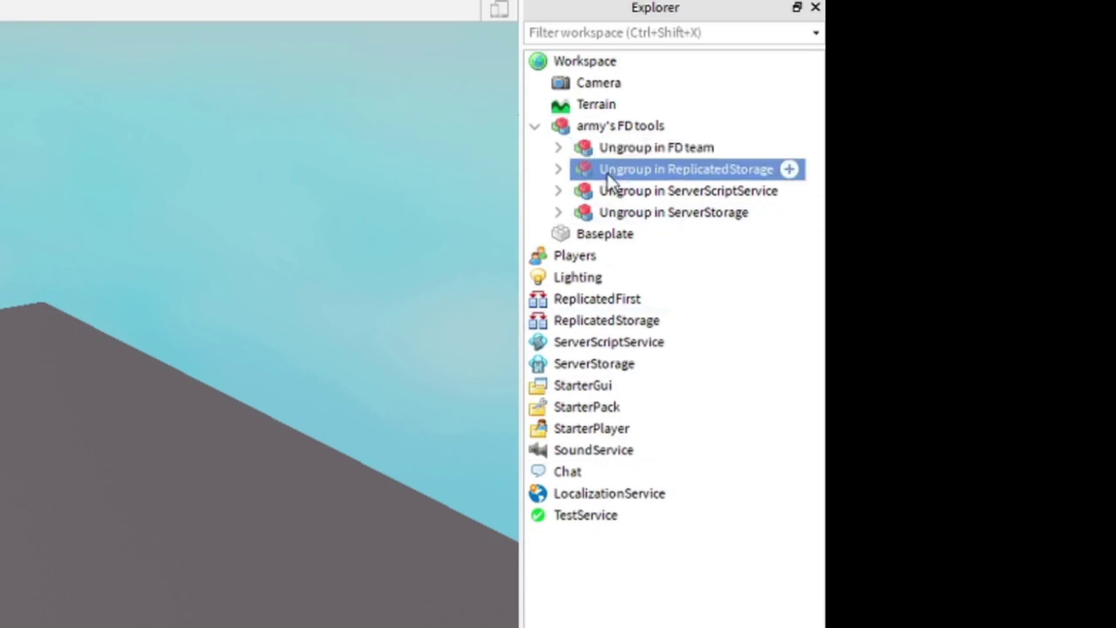
left_click(611, 192)
double_click(605, 172)
left_click(598, 151)
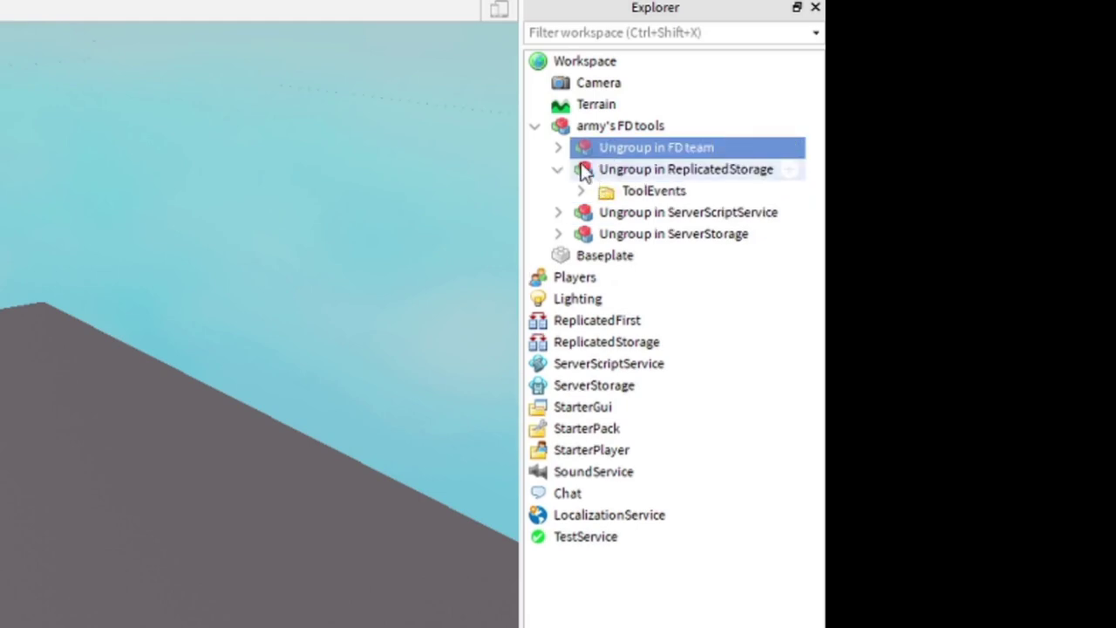
left_click(583, 169)
double_click(584, 171)
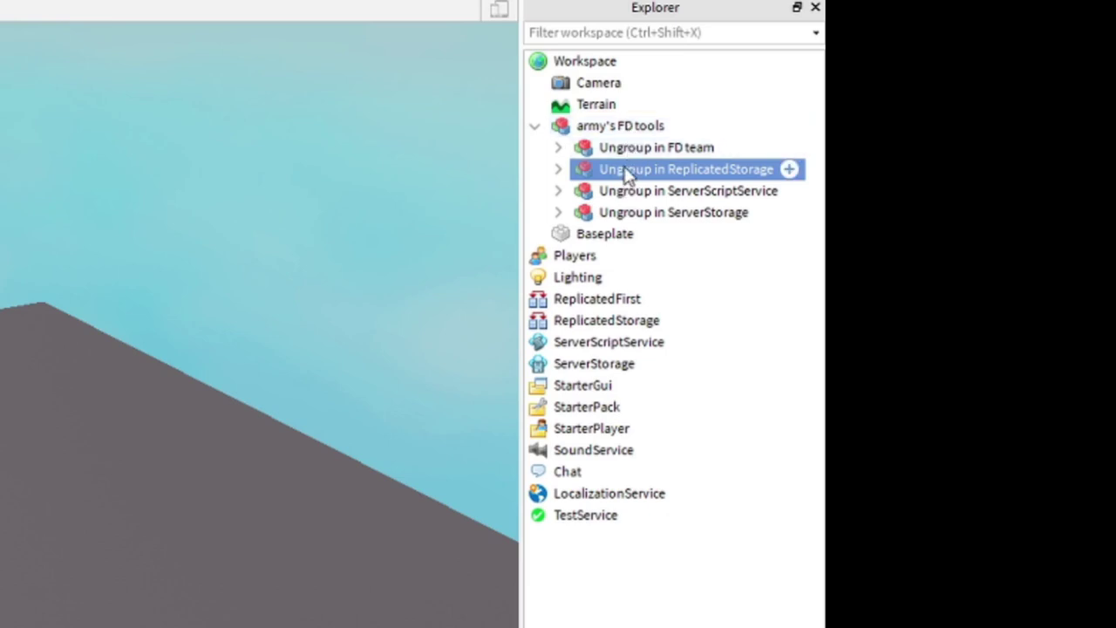
Move the ReplicatedStorage, ServerStorage and ServerScriptService models out of army's FD tools into their matching services and ungroup each one
left_click_drag(628, 173, 624, 330)
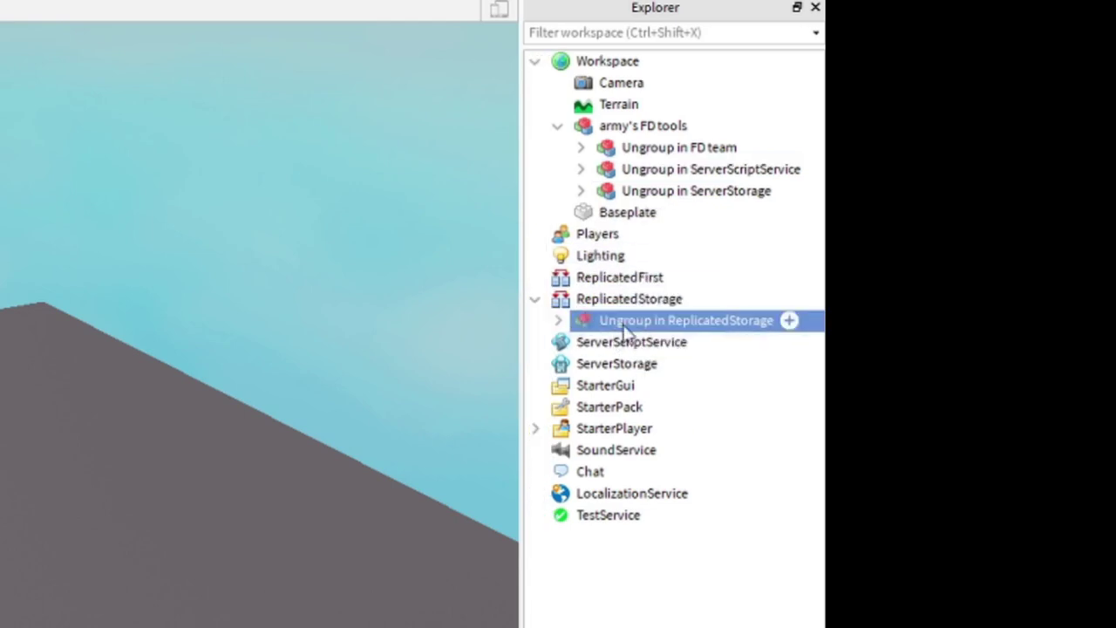
key("ctrl+u")
left_click_drag(628, 190, 627, 371)
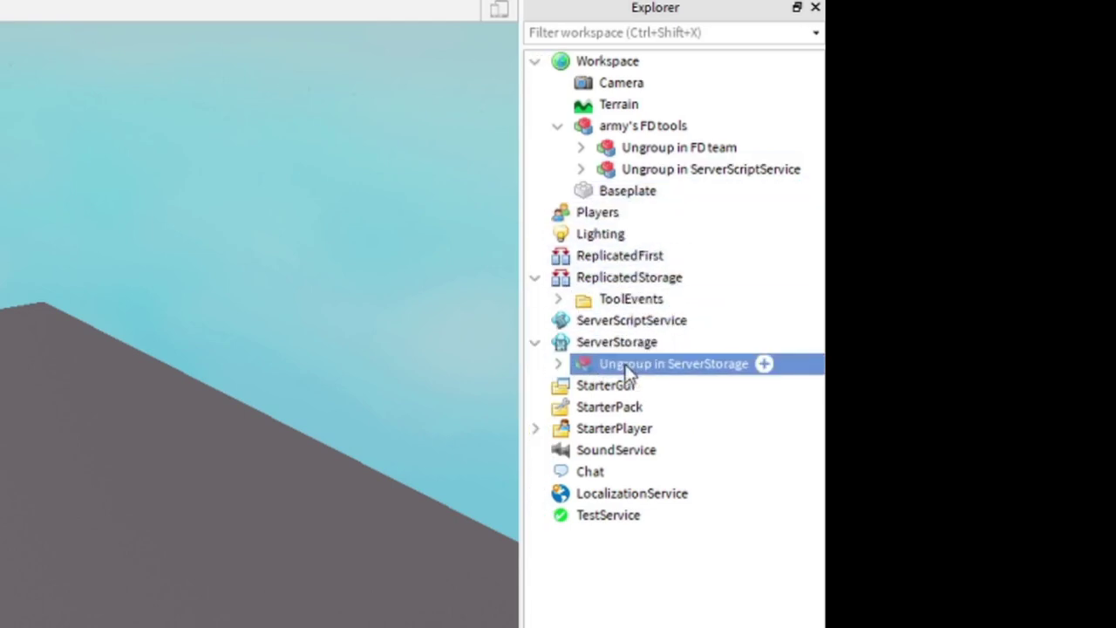
key("ctrl+u")
left_click_drag(663, 170, 648, 322)
key("ctrl+u")
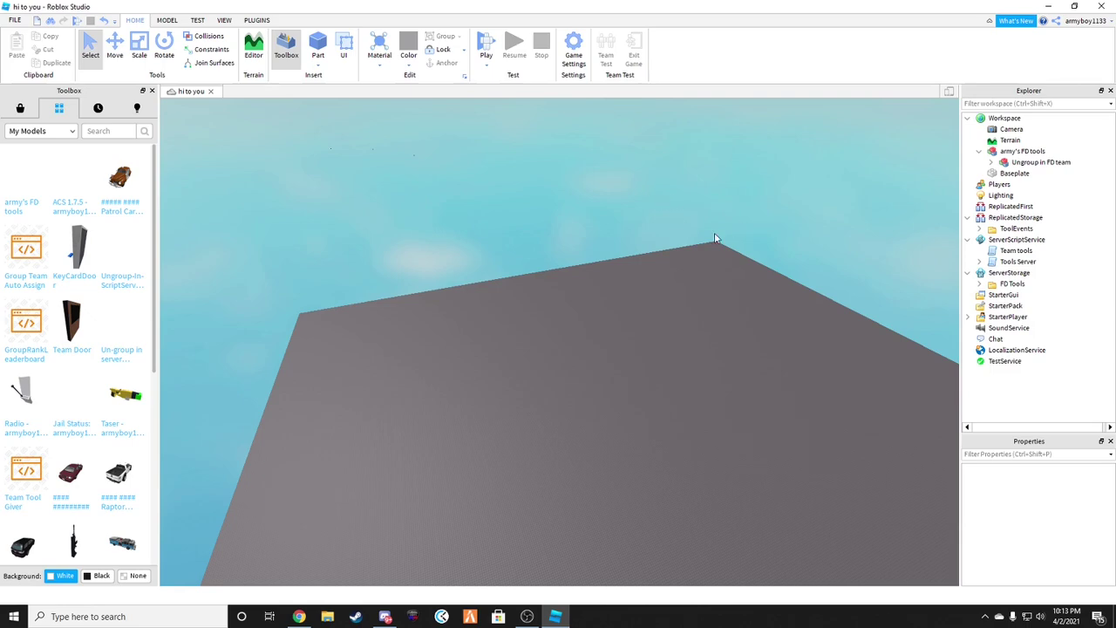
Insert a spawn location and place it on the baseplate
right_click_drag(511, 267, 515, 187)
scroll(539, 199, "up", 5)
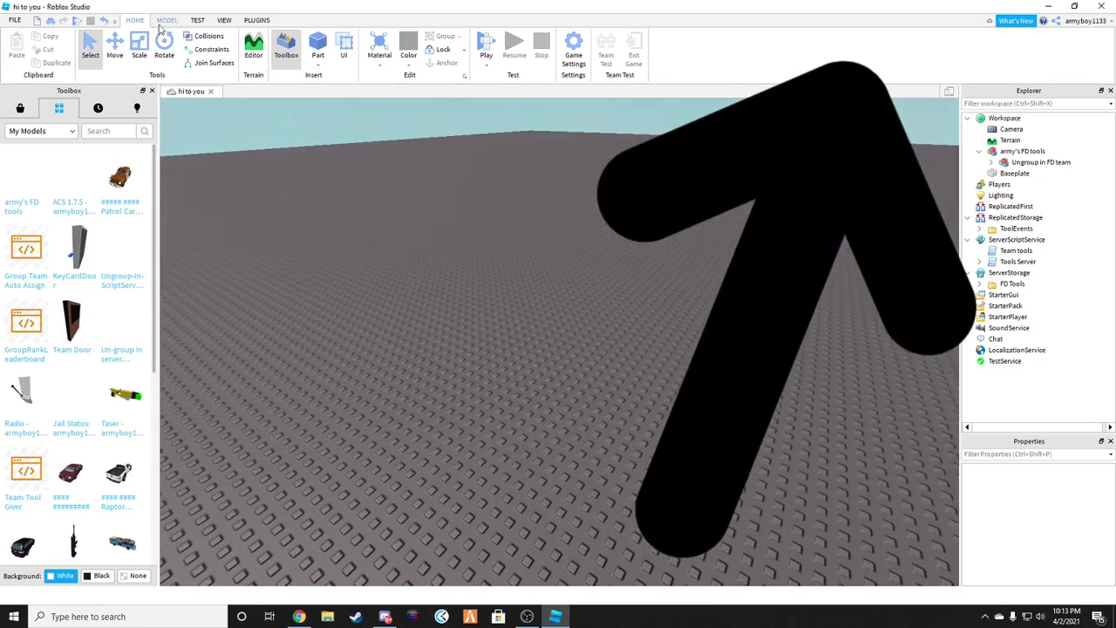
left_click(167, 20)
right_click_drag(658, 299, 658, 299)
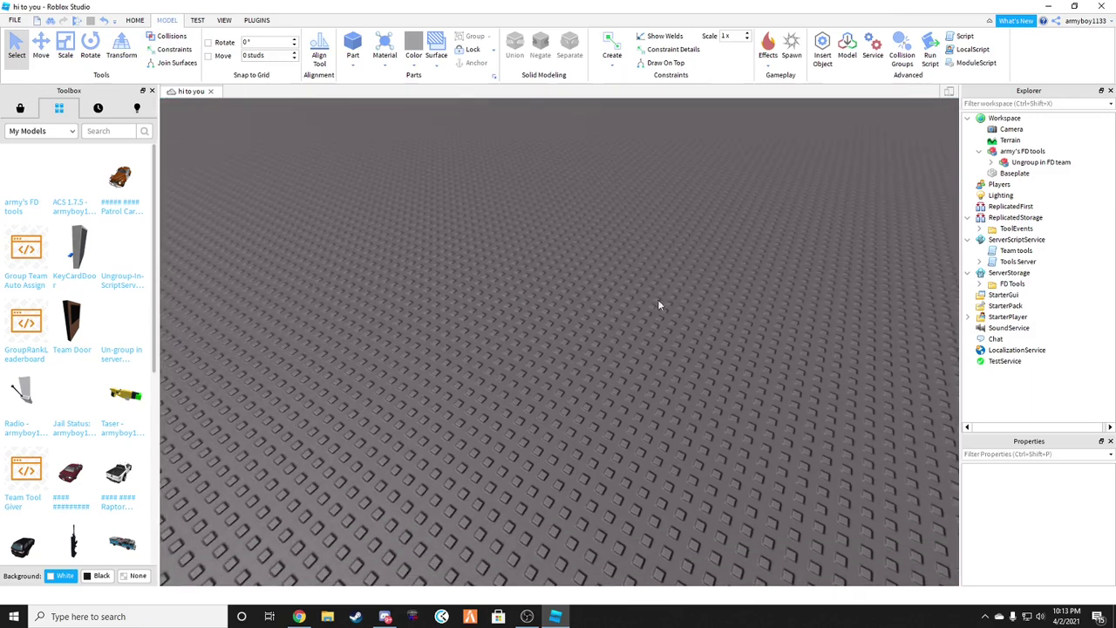
left_click(801, 53)
left_click_drag(590, 369, 615, 328)
left_click(653, 352)
double_click(603, 289)
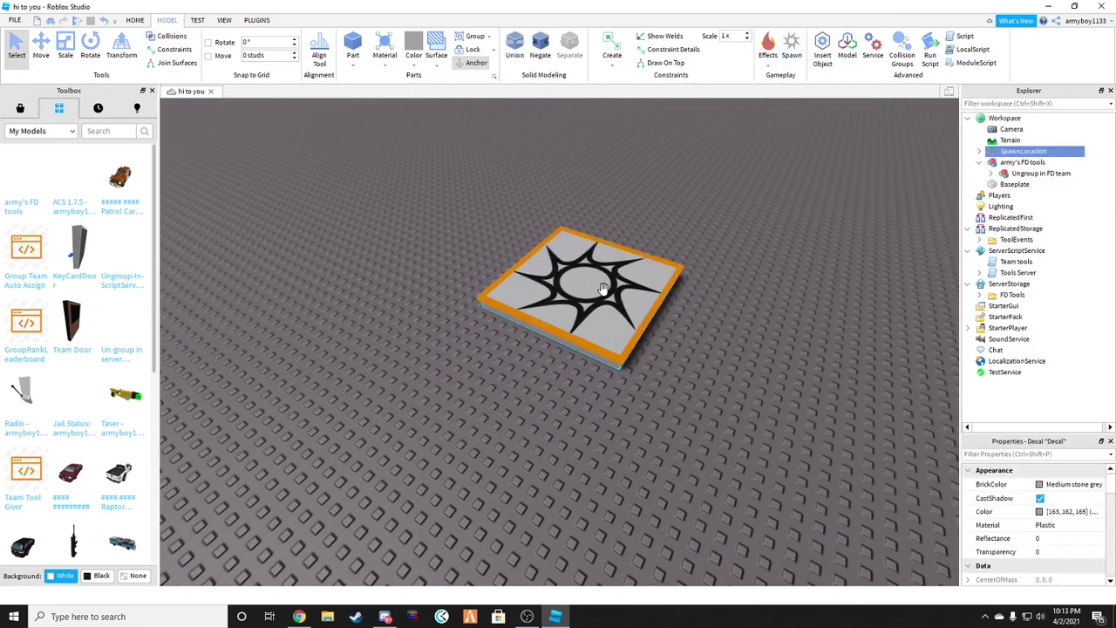
left_click(812, 376)
left_click(649, 284)
right_click_drag(649, 285, 649, 280)
left_click(632, 332)
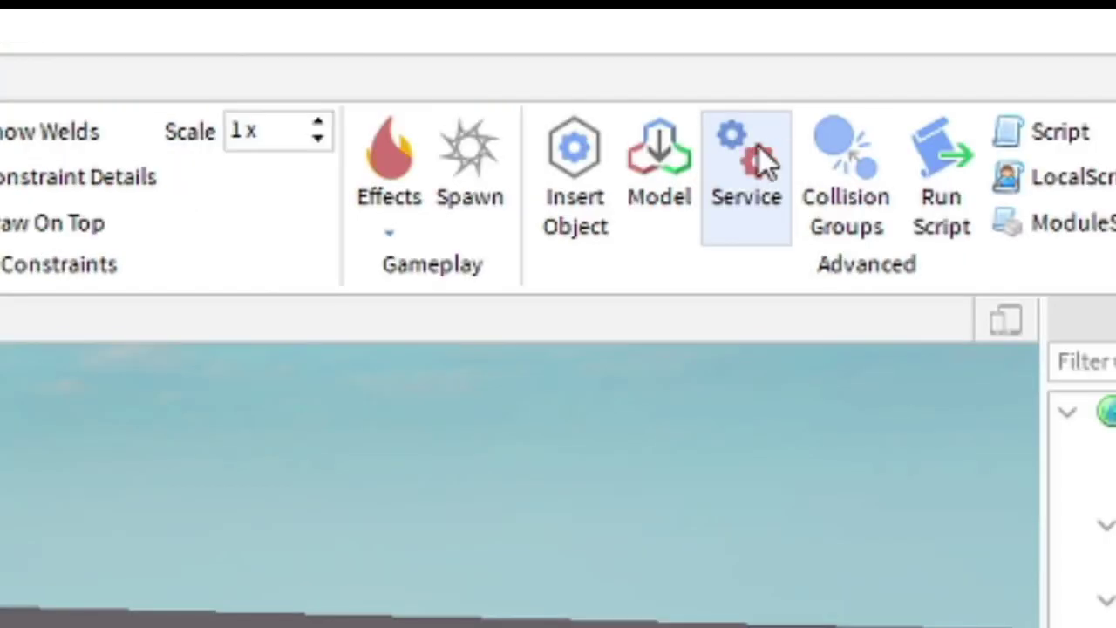
Insert the Teams service into the place
left_click(737, 177)
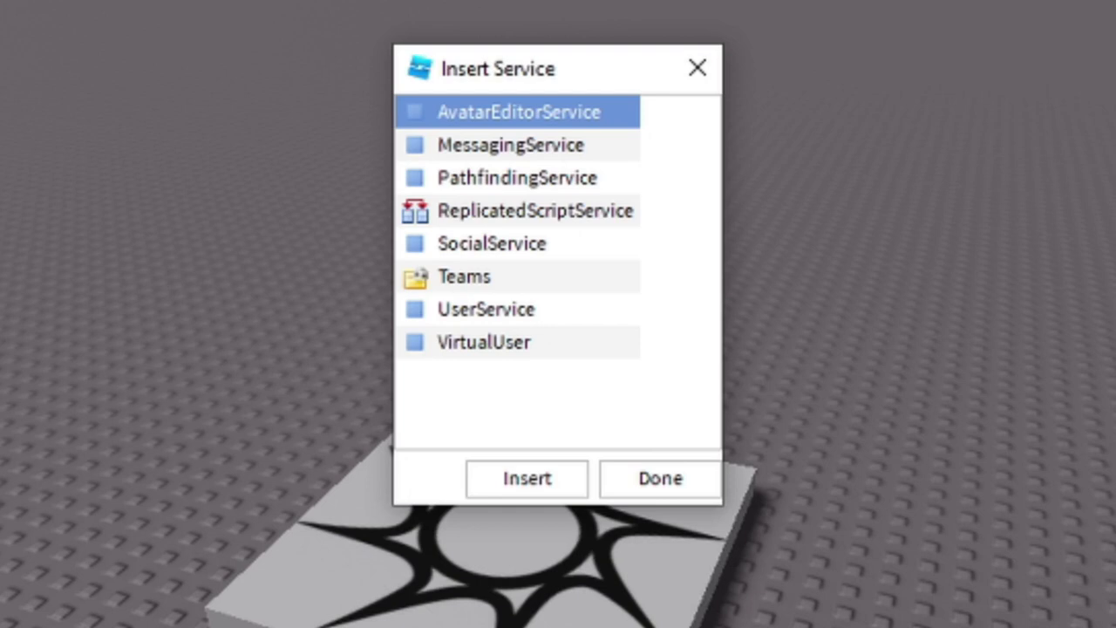
left_click(518, 277)
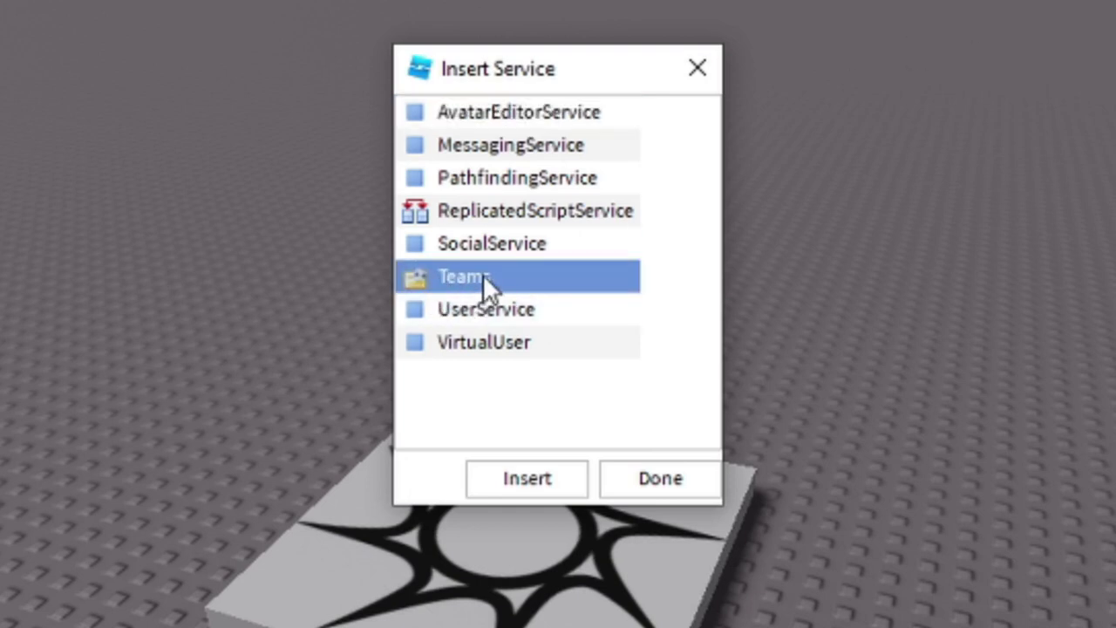
left_click(511, 484)
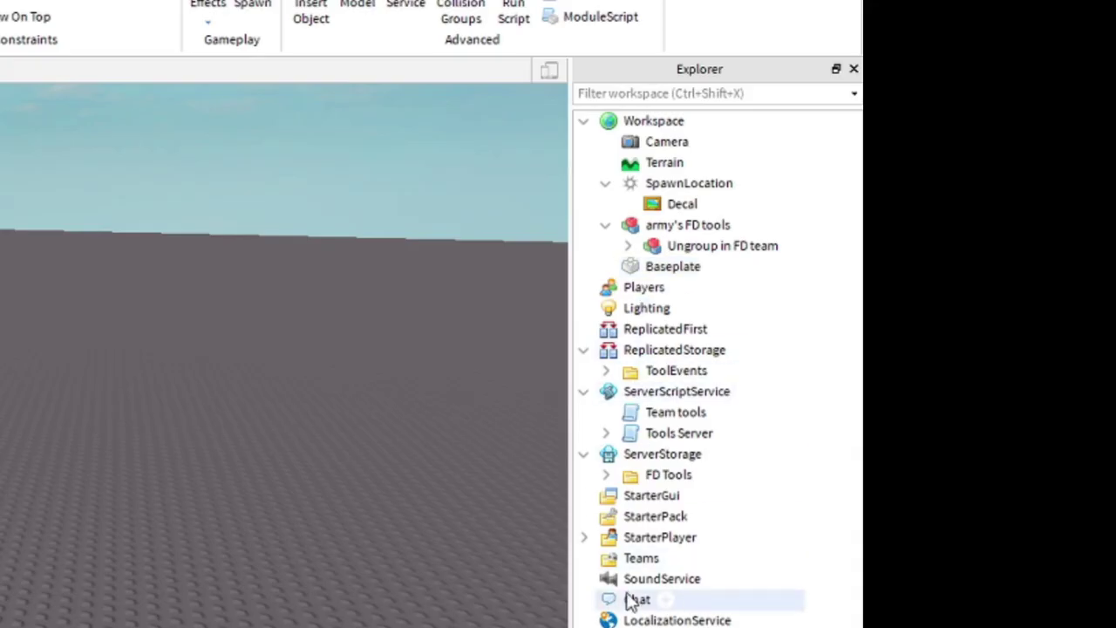
Add a Team object inside the Teams service
right_click(625, 554)
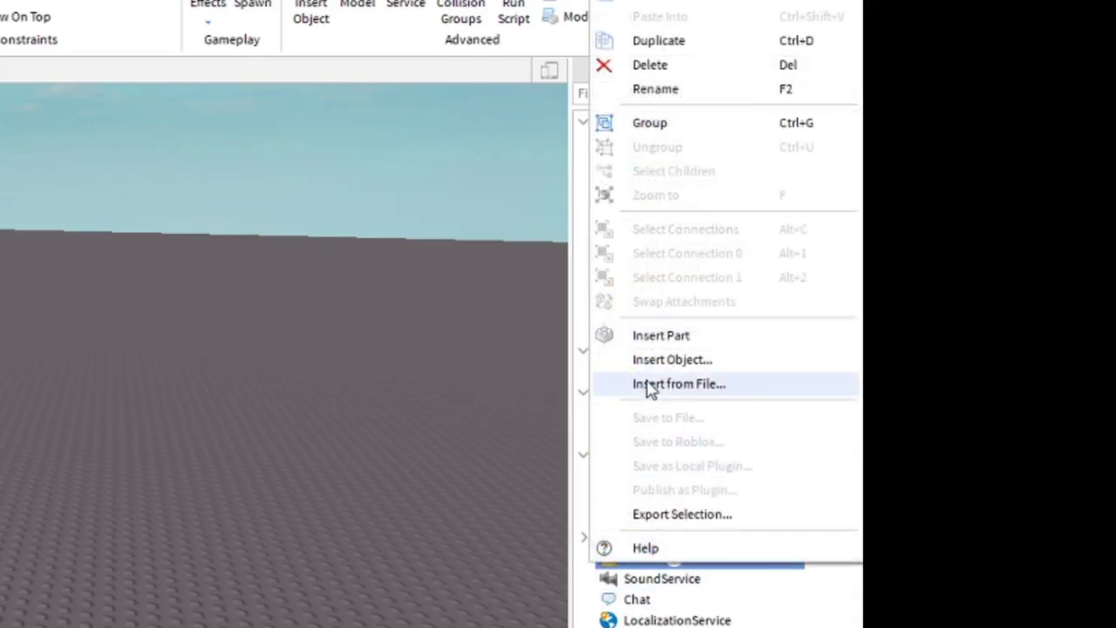
left_click(643, 361)
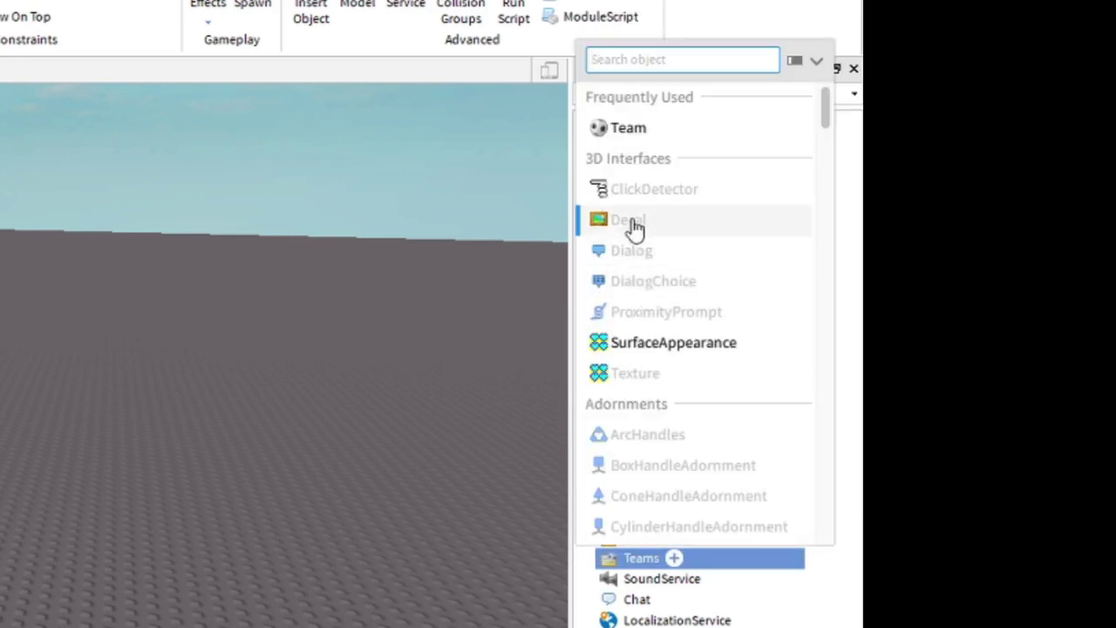
type("ta")
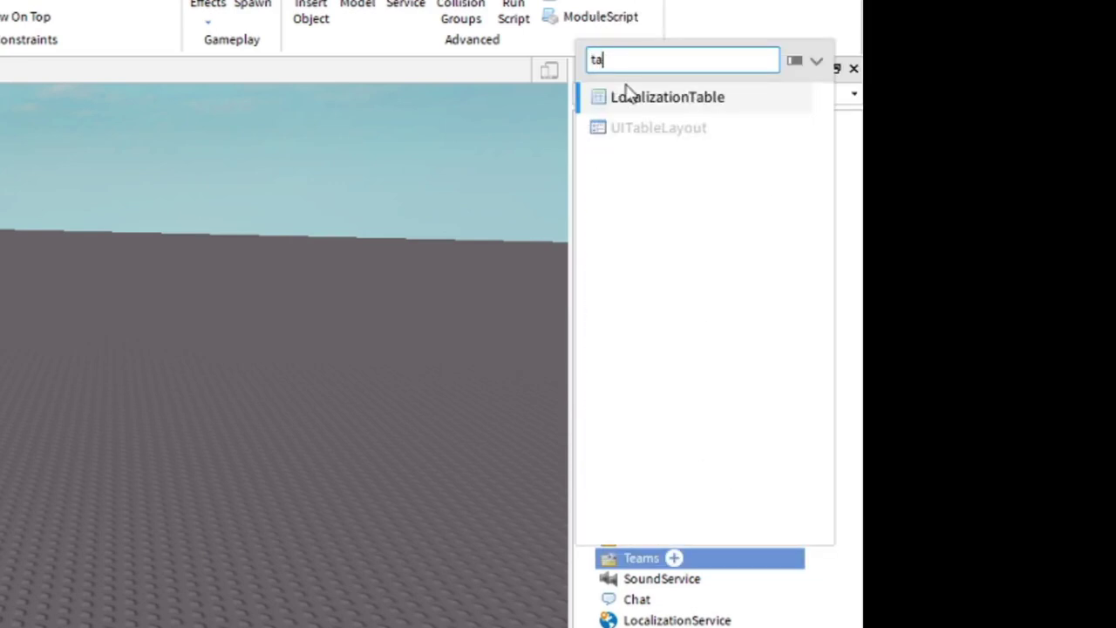
key("BackSpace")
type("eam")
left_click(628, 96)
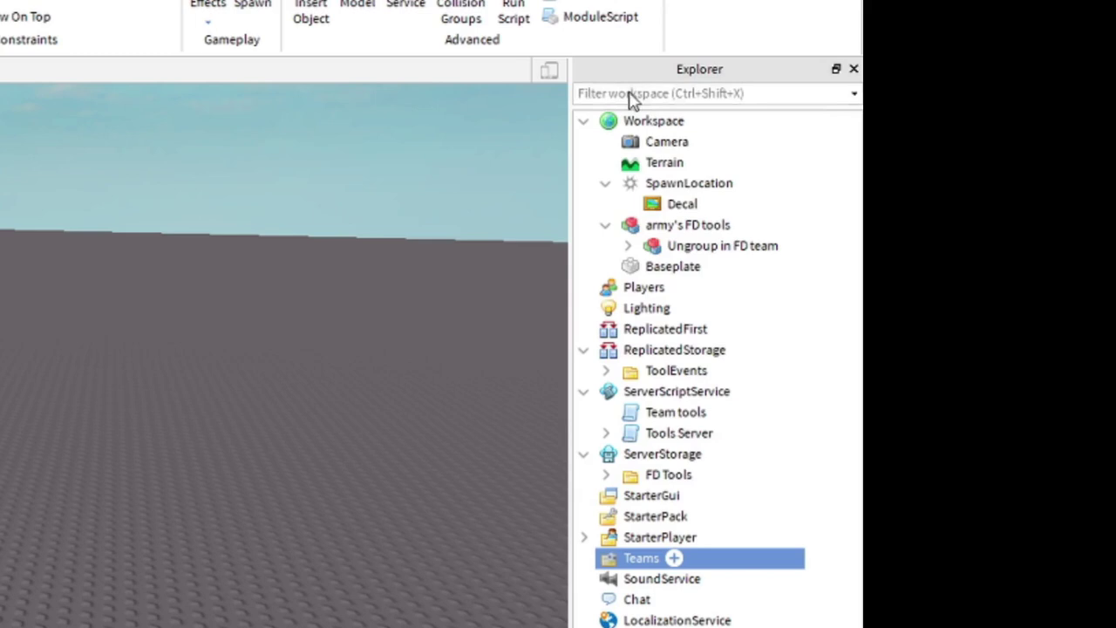
Rename the new team to FD Team and choose a different TeamColor for it
right_click(637, 580)
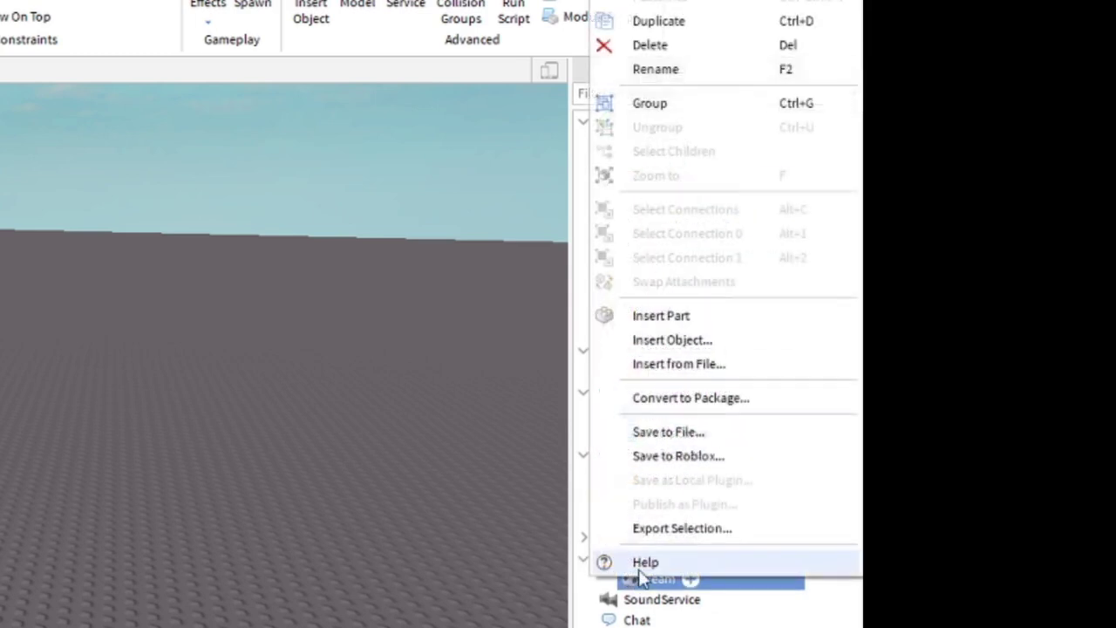
left_click(685, 71)
type("F")
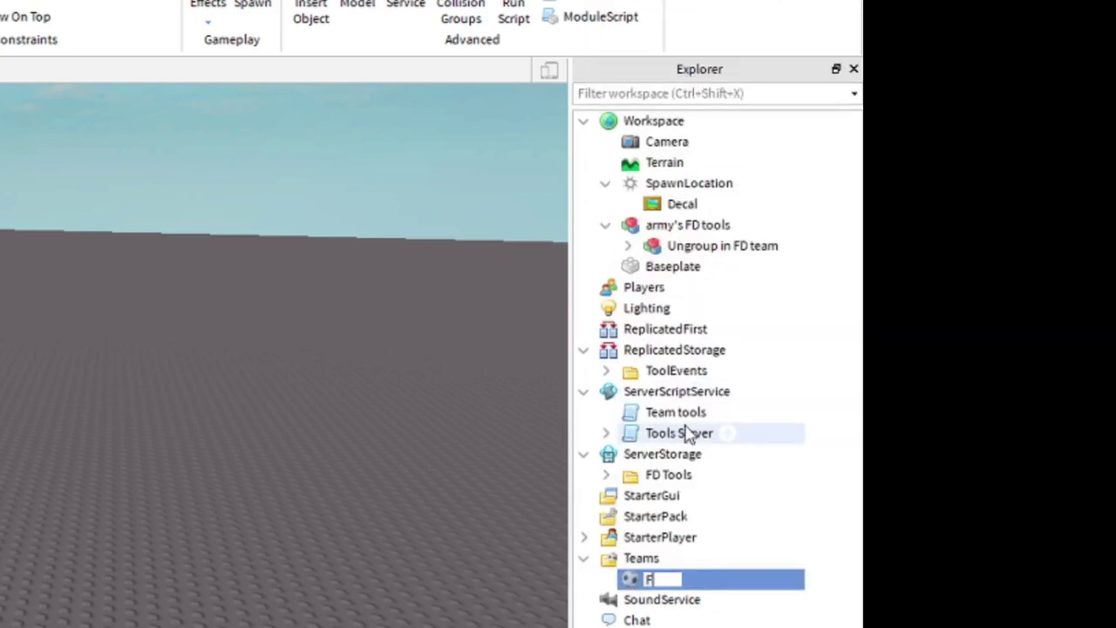
type("D Team'")
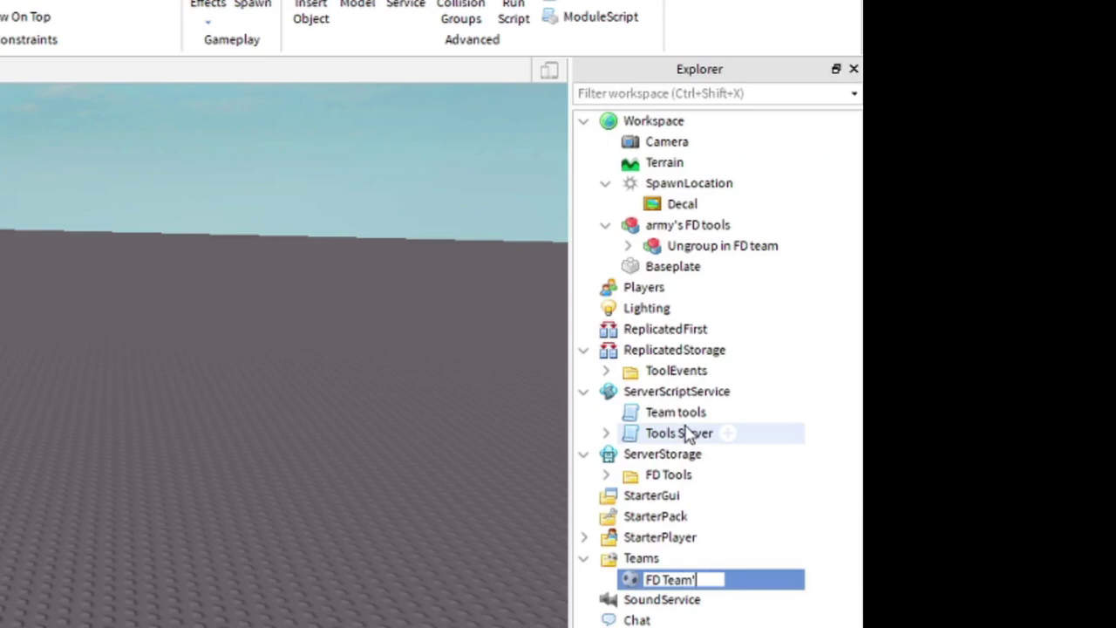
key("Return")
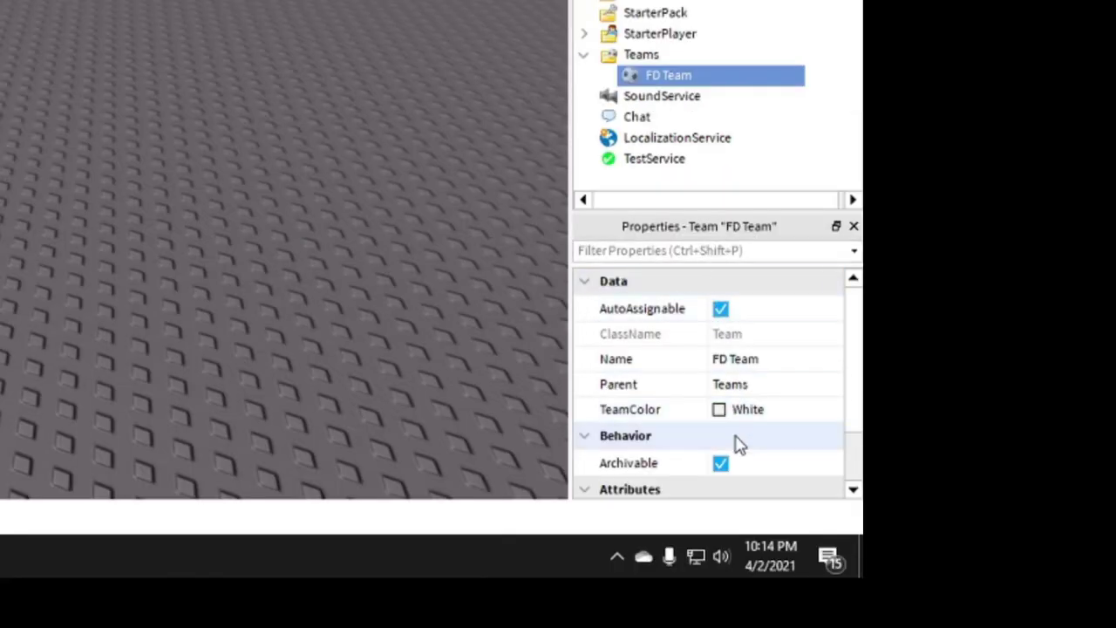
left_click(731, 407)
left_click(841, 371)
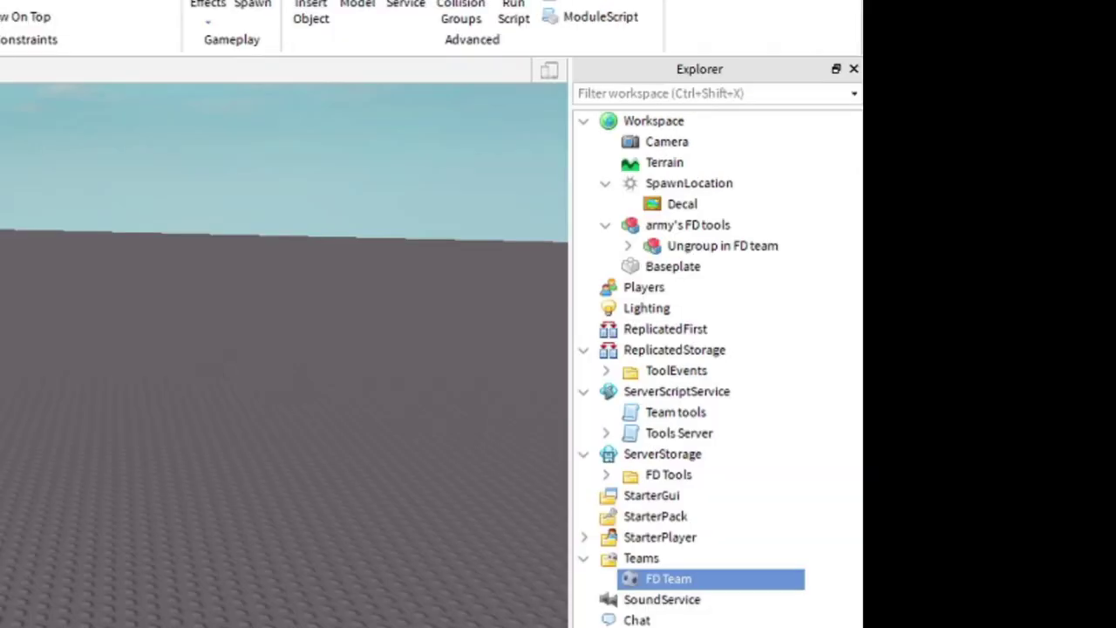
Move the "Ungroup in FD team" model into FD Team and ungroup it there
left_click(667, 246)
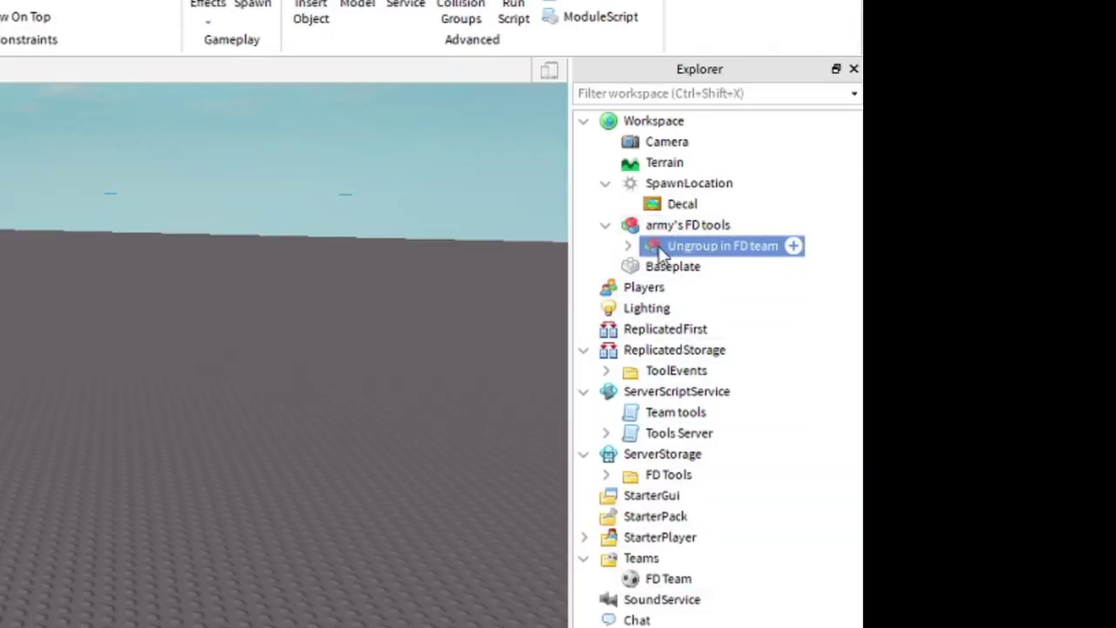
left_click_drag(680, 245, 680, 582)
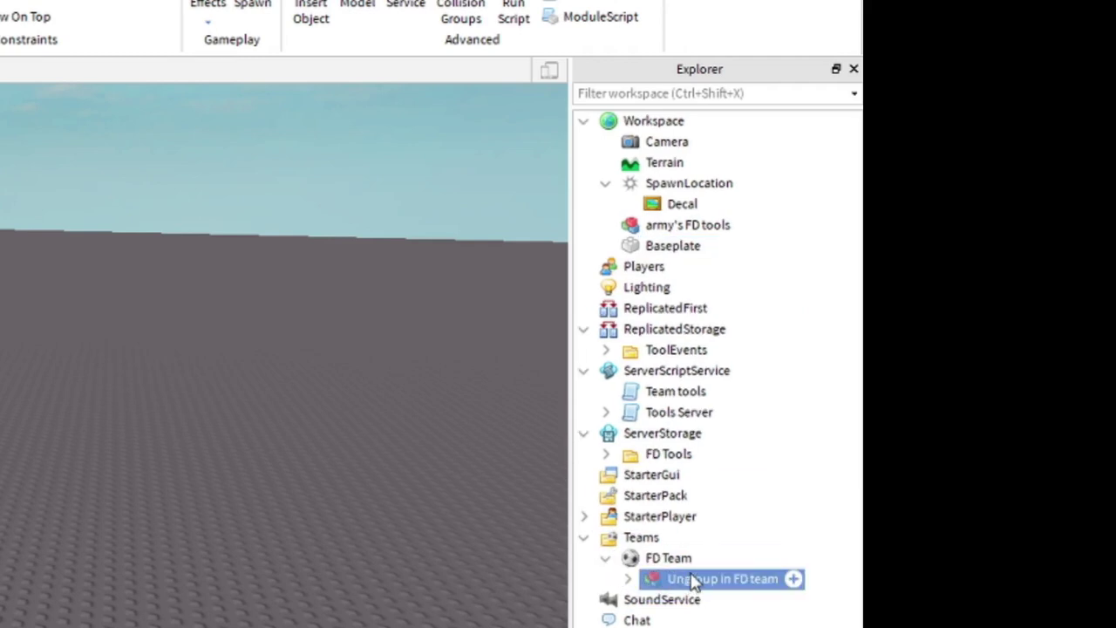
key("ctrl+u")
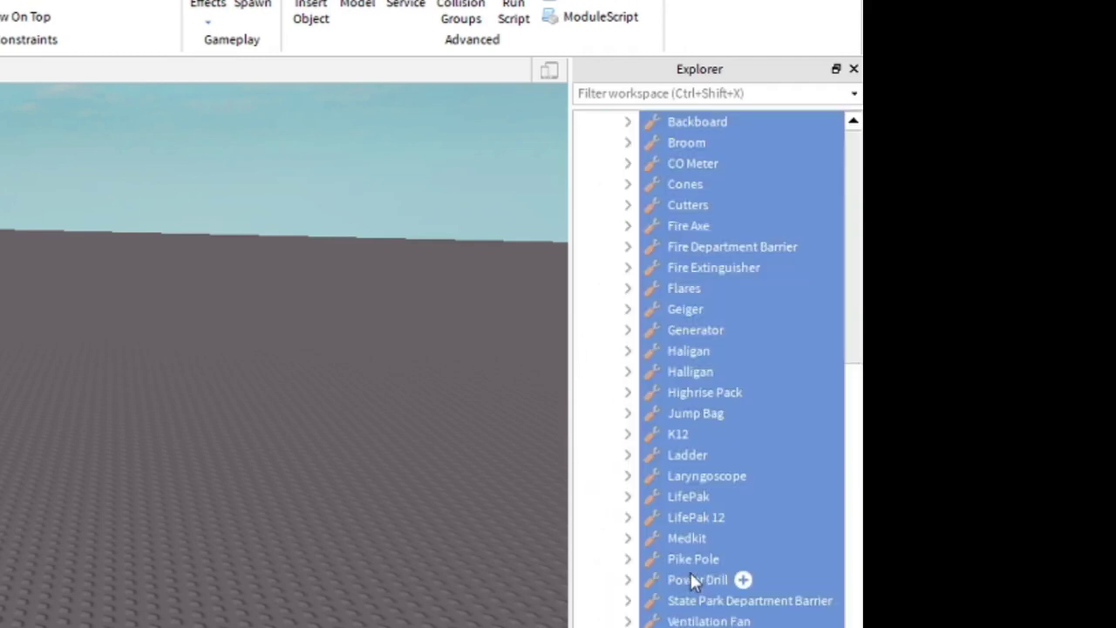
Delete the State Park Department Barrier tool from FD Team
left_click(689, 496)
scroll(673, 498, "up", 5)
scroll(671, 524, "down", 5)
key("F2")
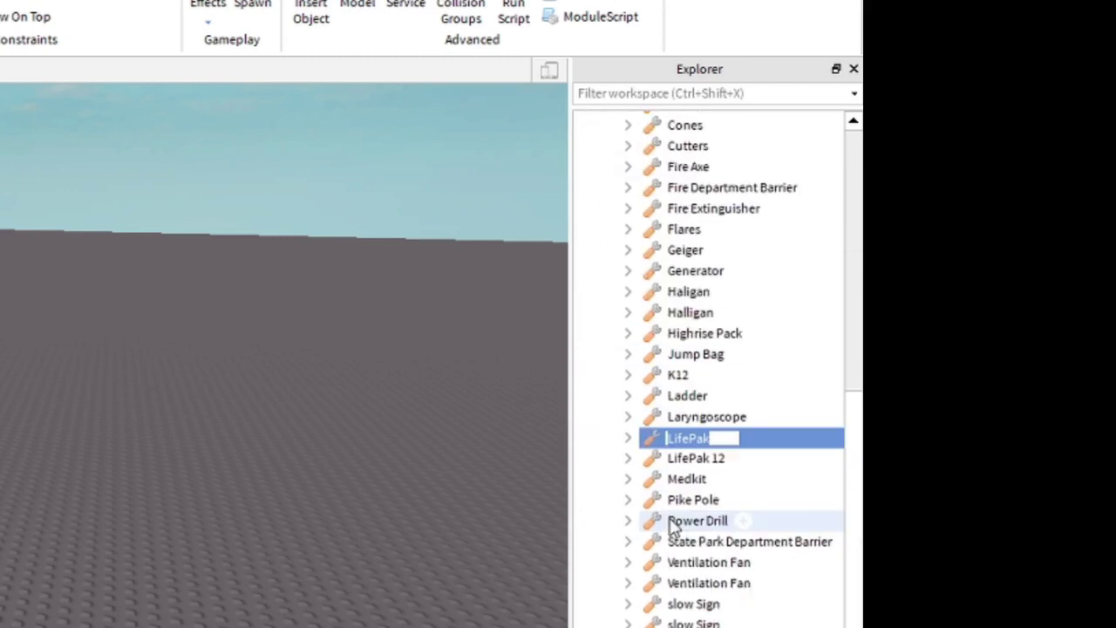
scroll(673, 523, "down", 1)
scroll(684, 453, "up", 5)
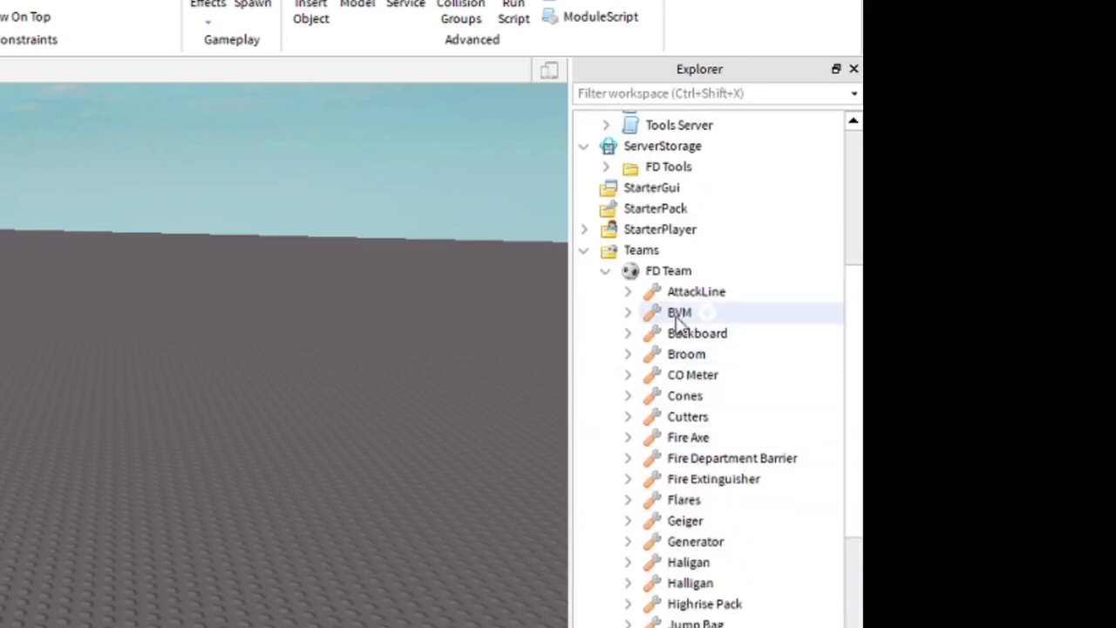
left_click(679, 314)
left_click(669, 542)
scroll(668, 537, "down", 5)
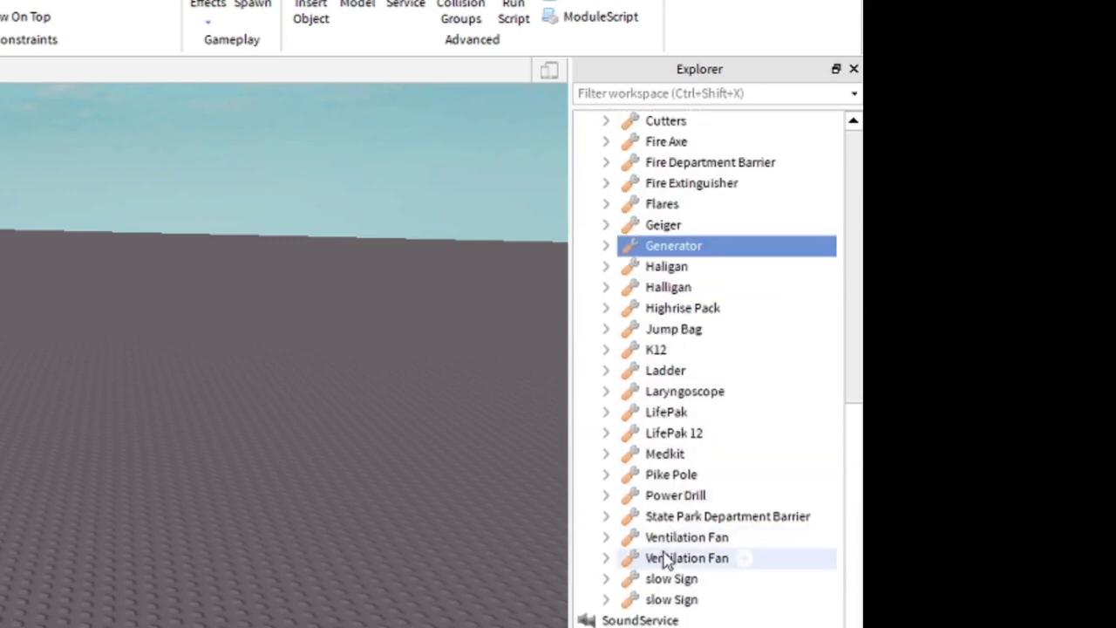
left_click(668, 518)
key("Delete")
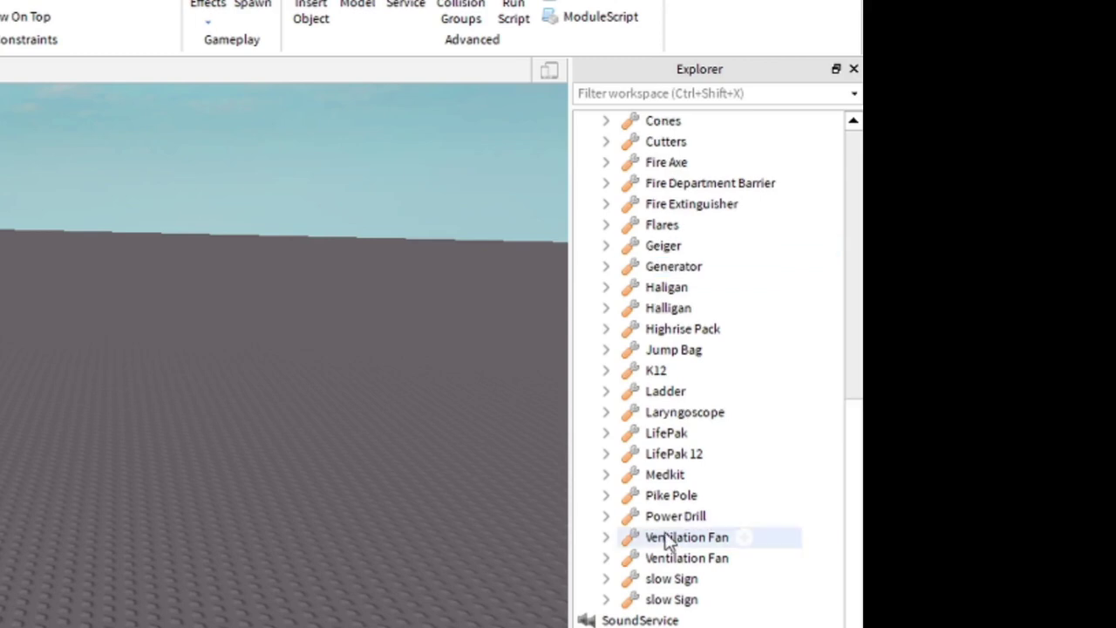
Look through the remaining tools under FD Team and collapse the team's contents
scroll(601, 485, "up", 1)
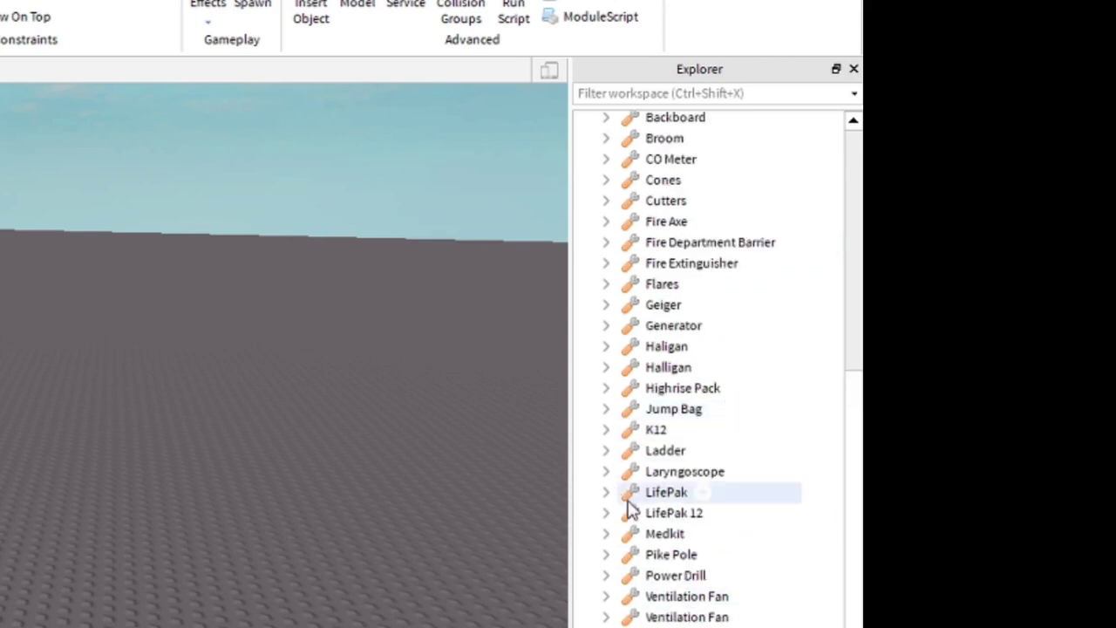
scroll(637, 509, "up", 1)
scroll(681, 489, "up", 2)
scroll(691, 349, "down", 3)
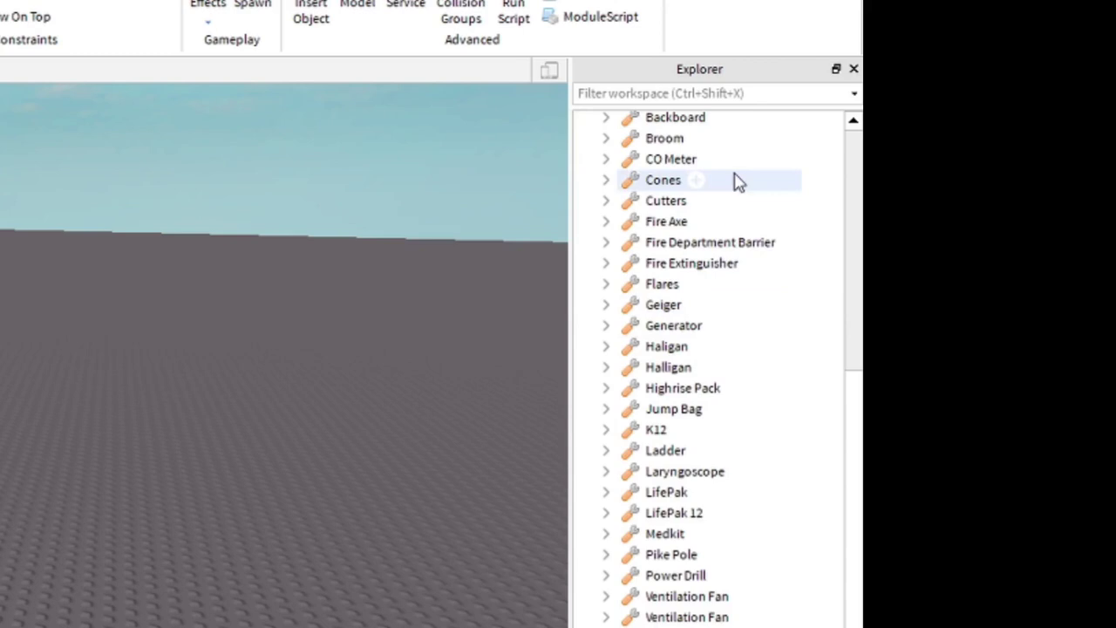
scroll(680, 524, "down", 1)
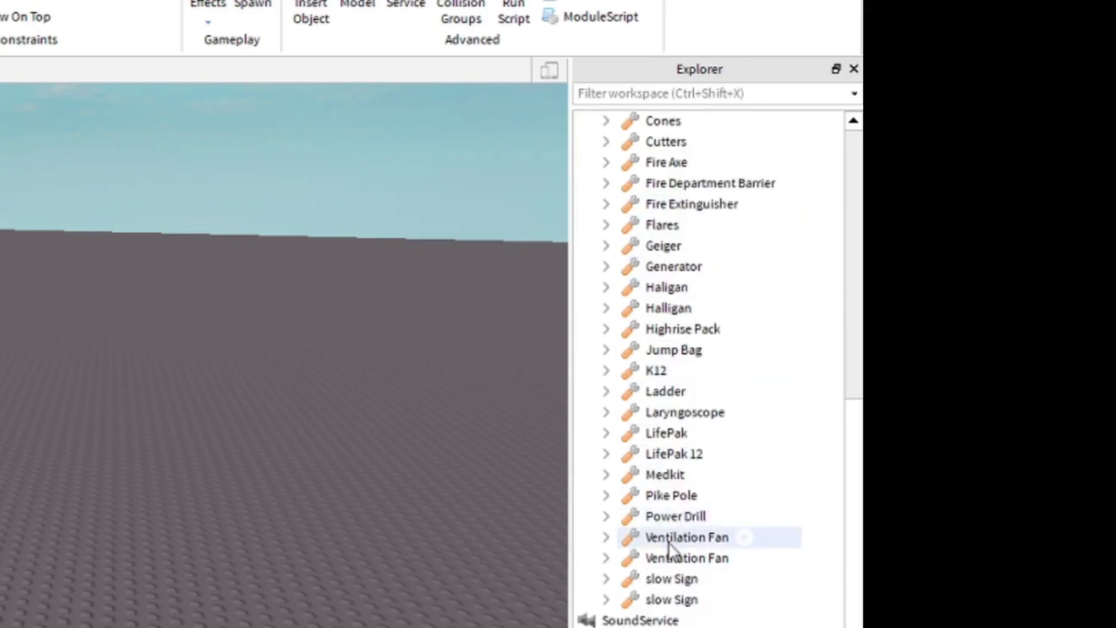
scroll(671, 571, "up", 2)
scroll(681, 356, "up", 3)
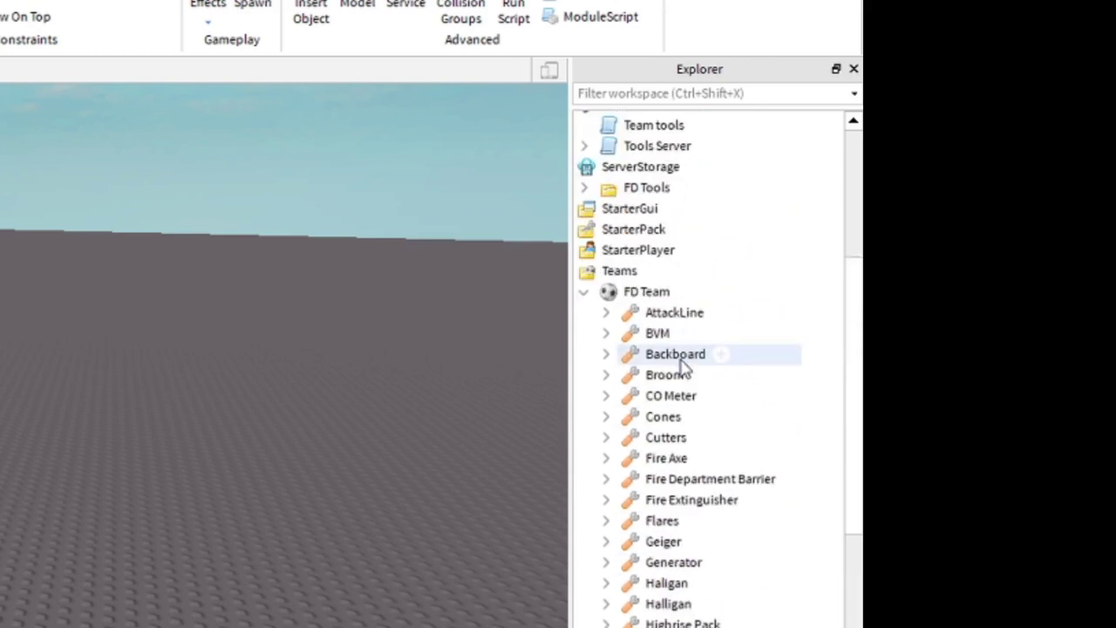
scroll(680, 361, "down", 2)
scroll(683, 366, "up", 3)
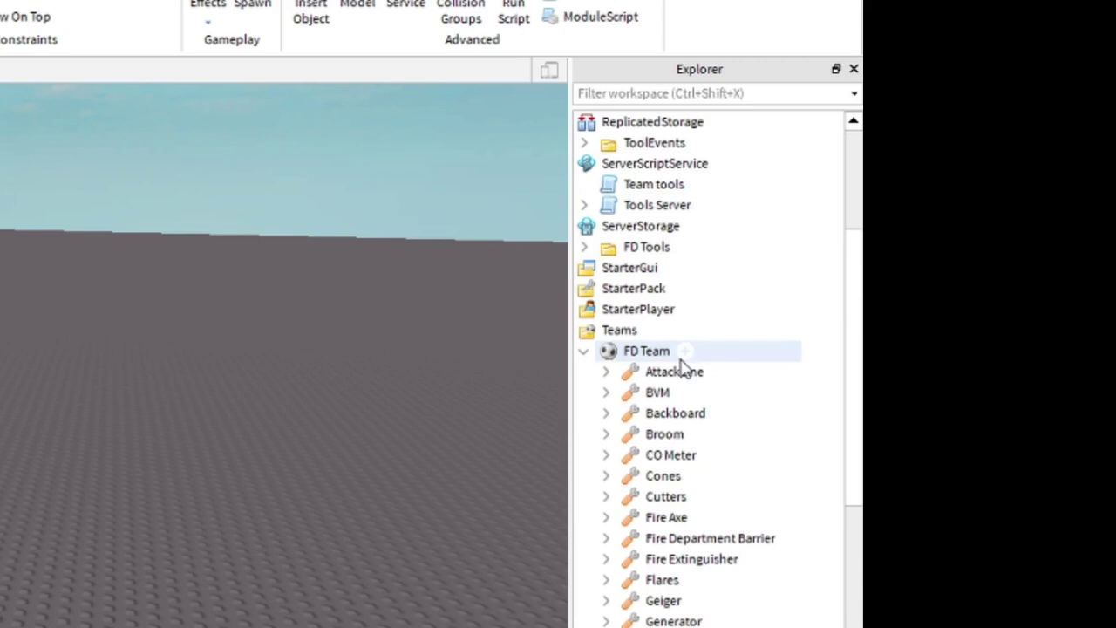
left_click(593, 360)
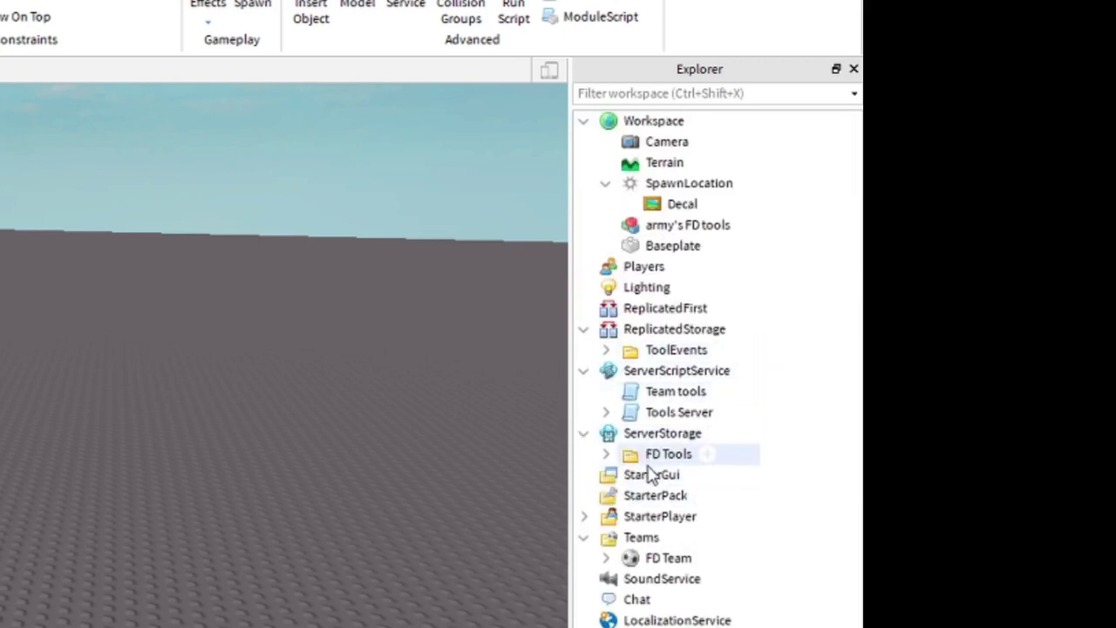
Open the Tools Server script and enter "Maroon" as the BrickColor in the team color check
double_click(645, 412)
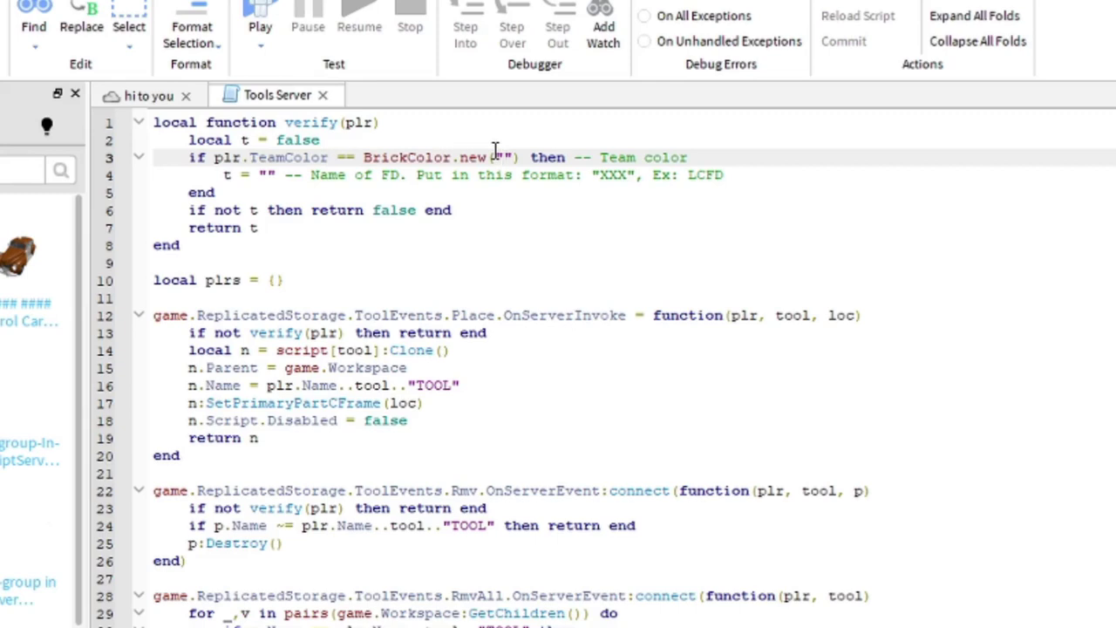
type("Mar")
key("Return")
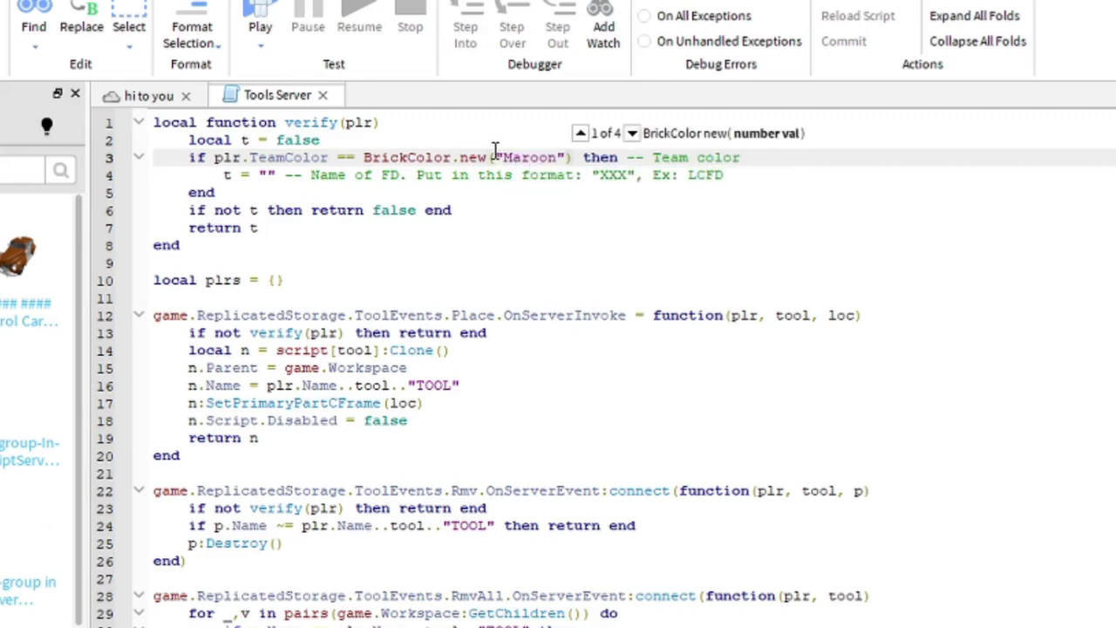
Set the FD name variable t to "LCFD" in the verify function and close the script
left_click(264, 174)
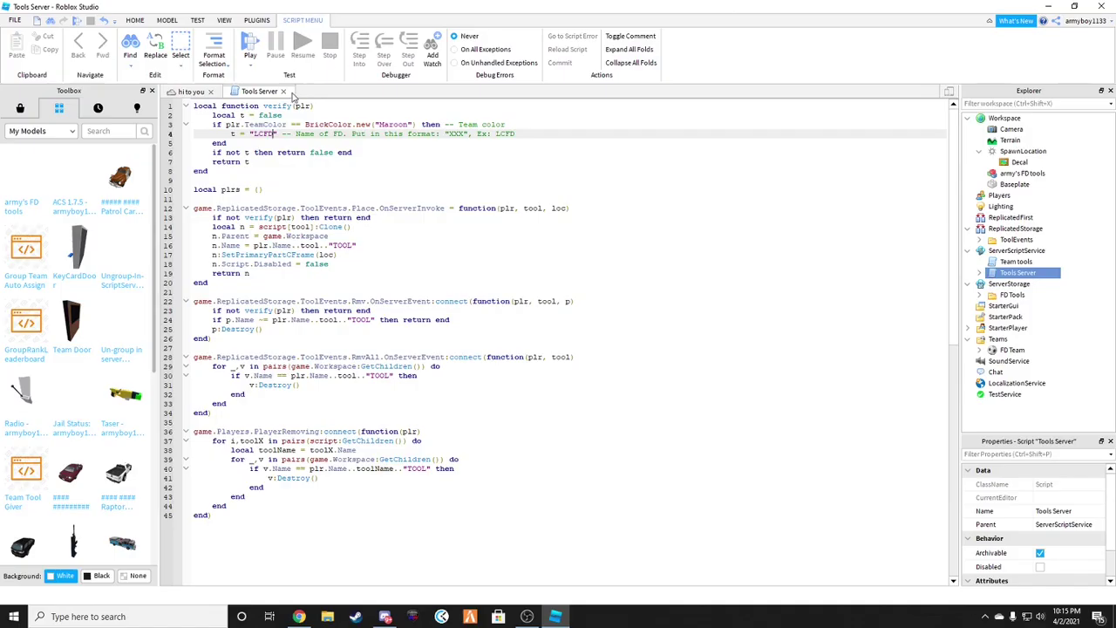
left_click(283, 91)
left_click(853, 270)
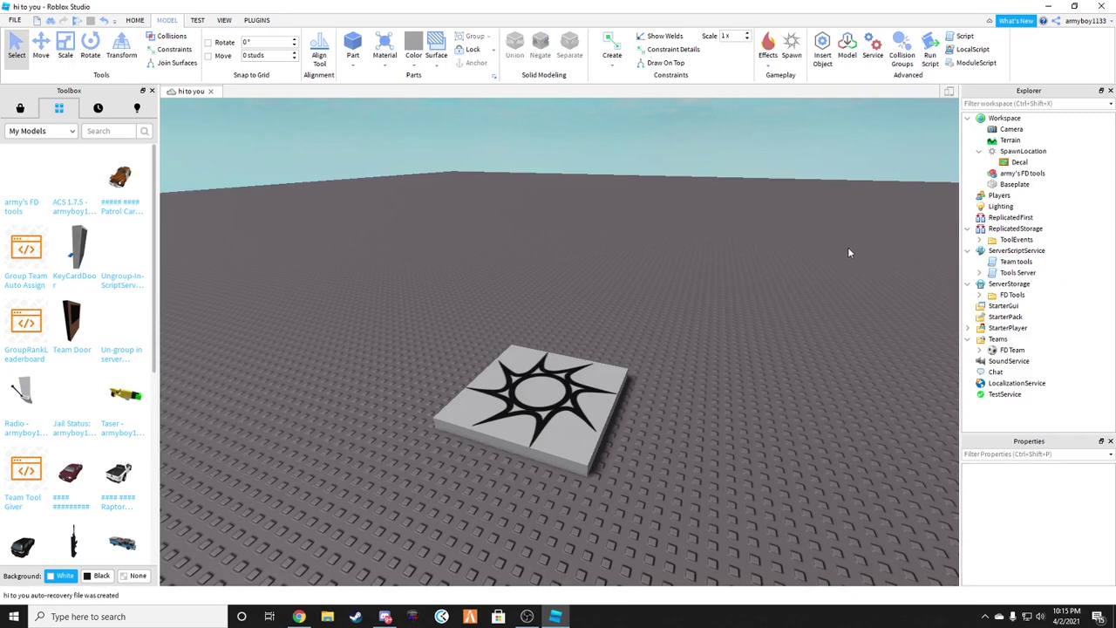
Playtest the place and set down a ventilation fan on the baseplate beside the character
right_click_drag(848, 248, 786, 222)
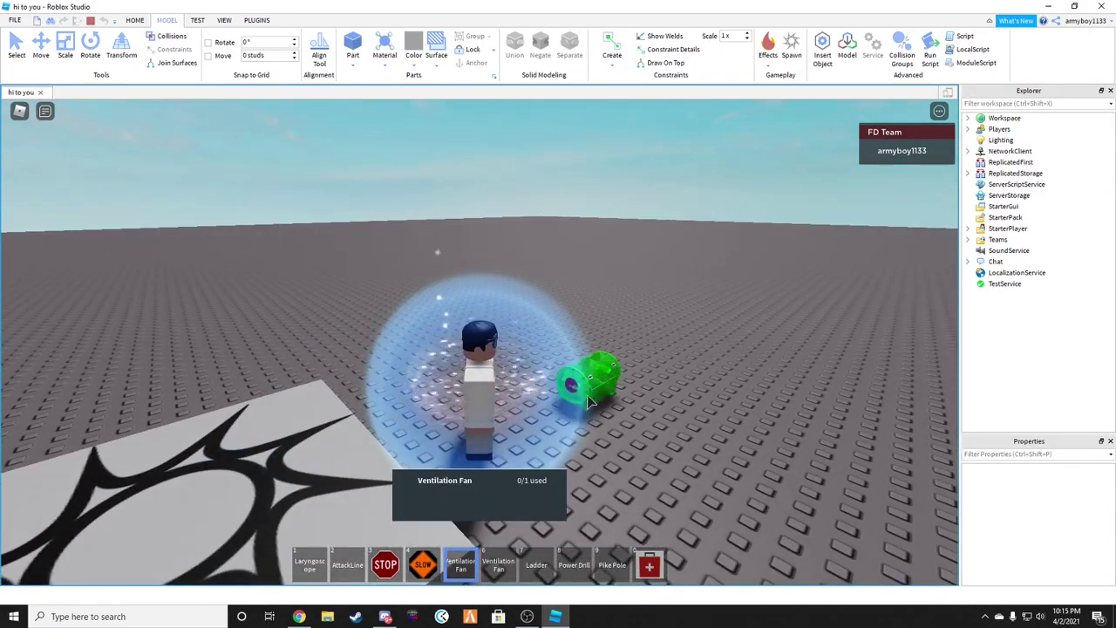
left_click(584, 403)
key("d")
key("w")
key("s")
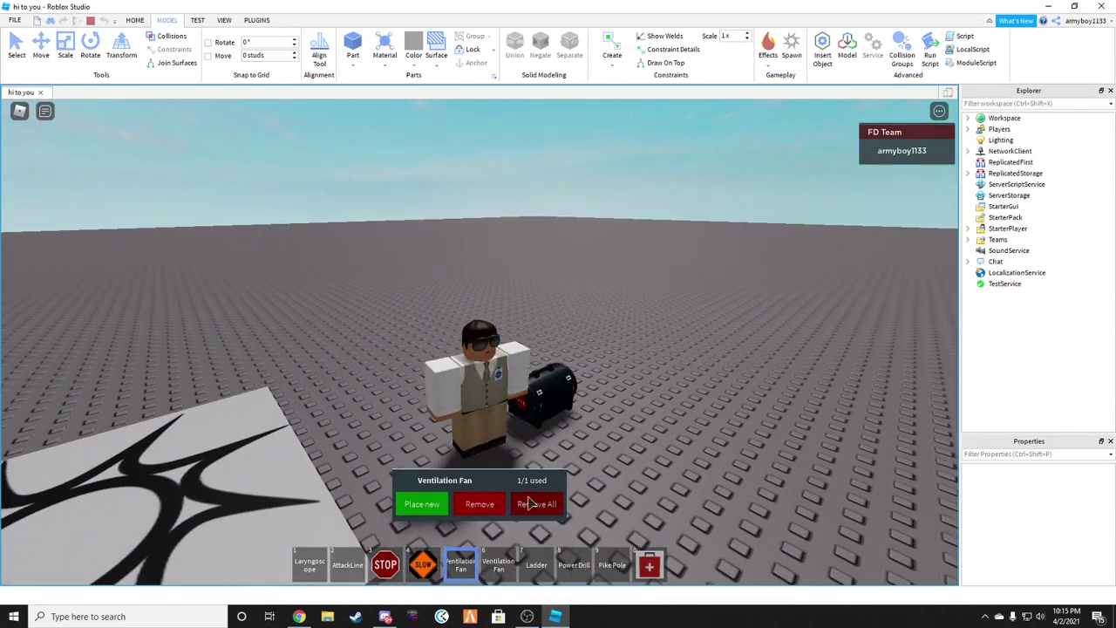
Test the fan's single removal and, with a fan placed again, its Remove All option
key("w")
left_click(482, 510)
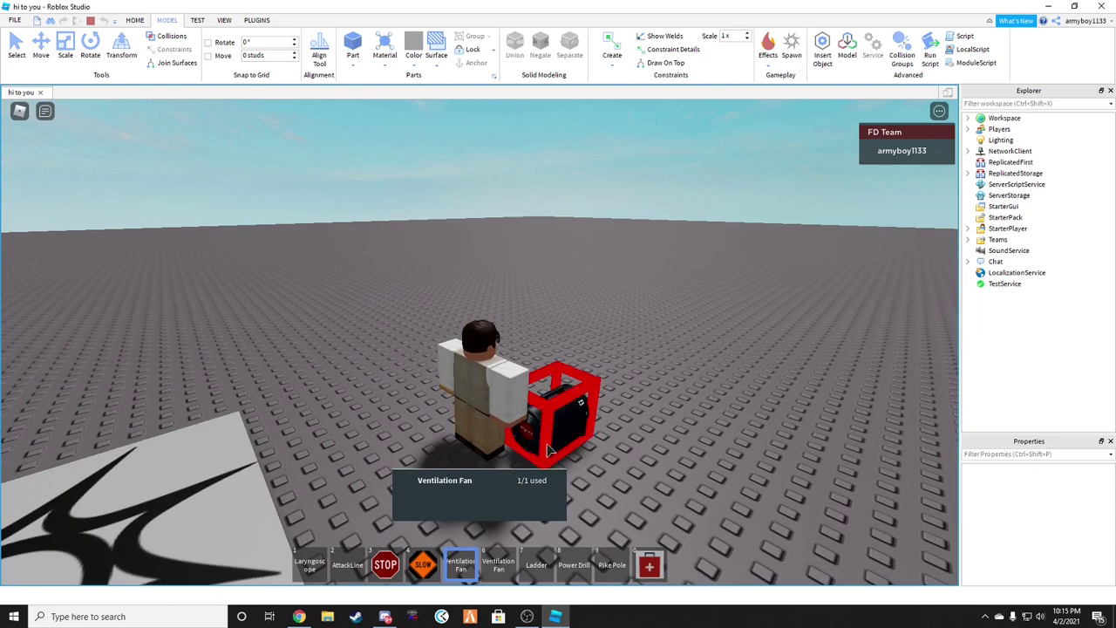
left_click(443, 507)
left_click(613, 392)
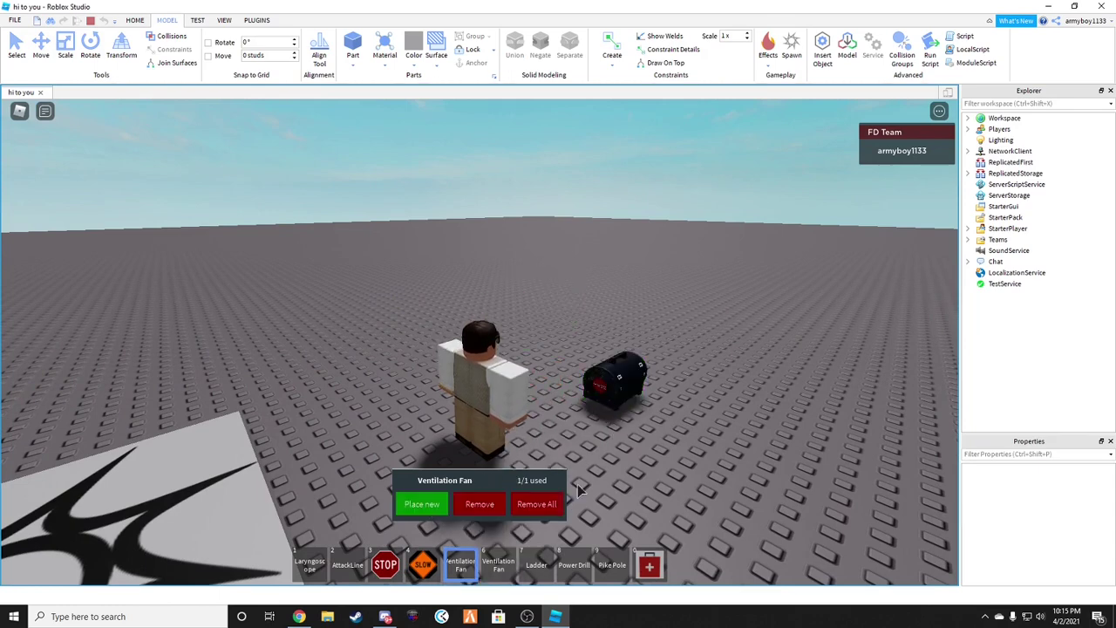
key("w")
left_click(535, 511)
Test the Ladder tool by placing a ladder behind the character and removing all ladders
key("s")
left_click(498, 565)
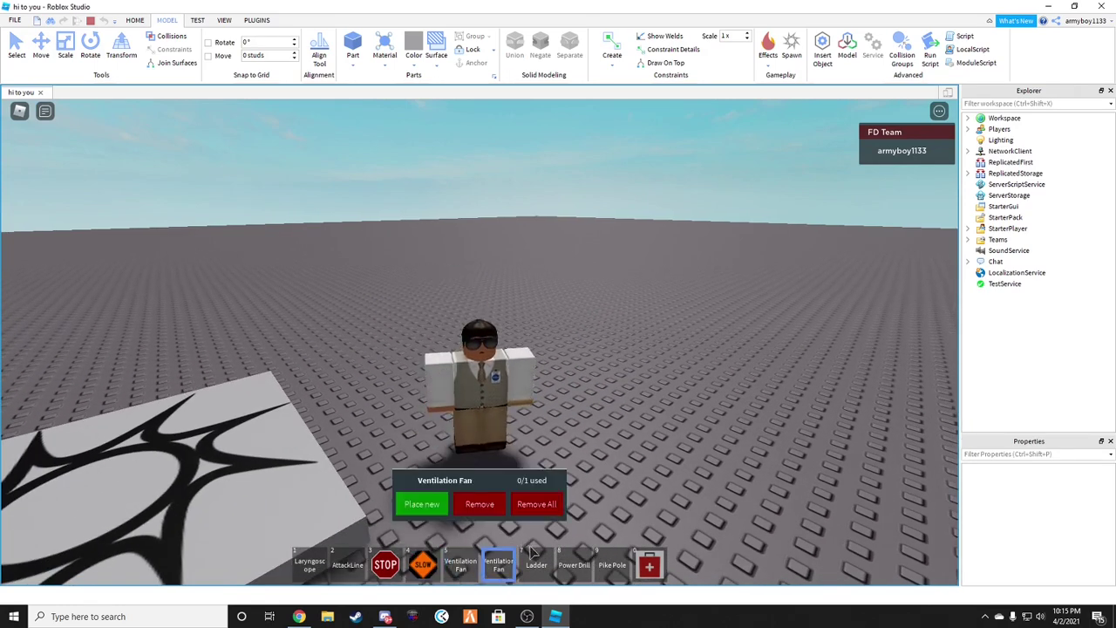
left_click(568, 434)
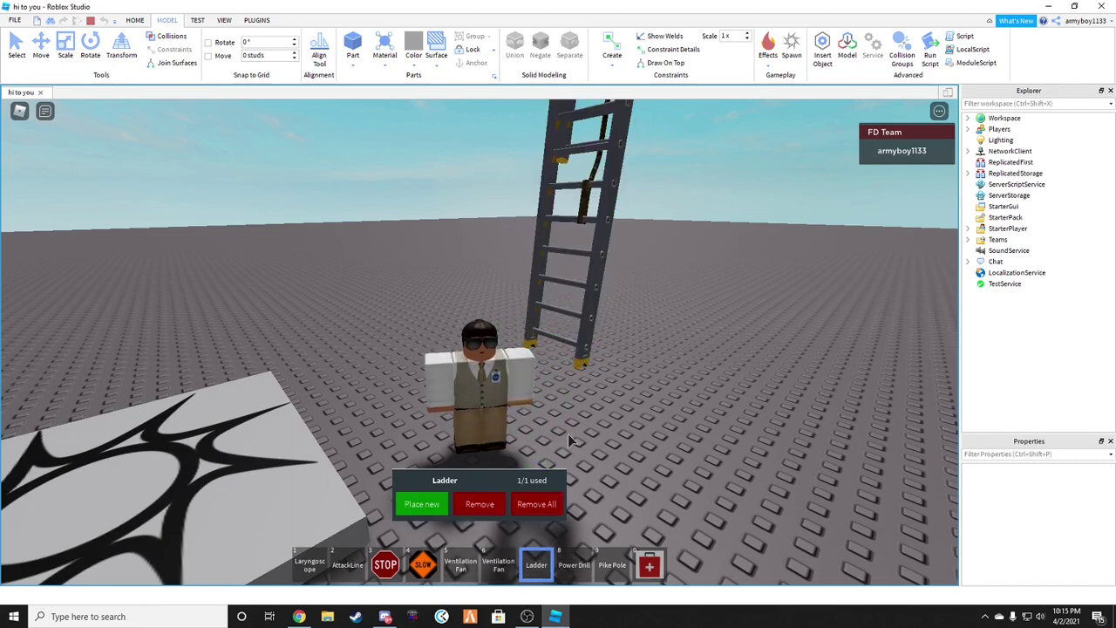
left_click(526, 504)
Equip Flares from the full backpack and try its placement and Remove All options
key("grave")
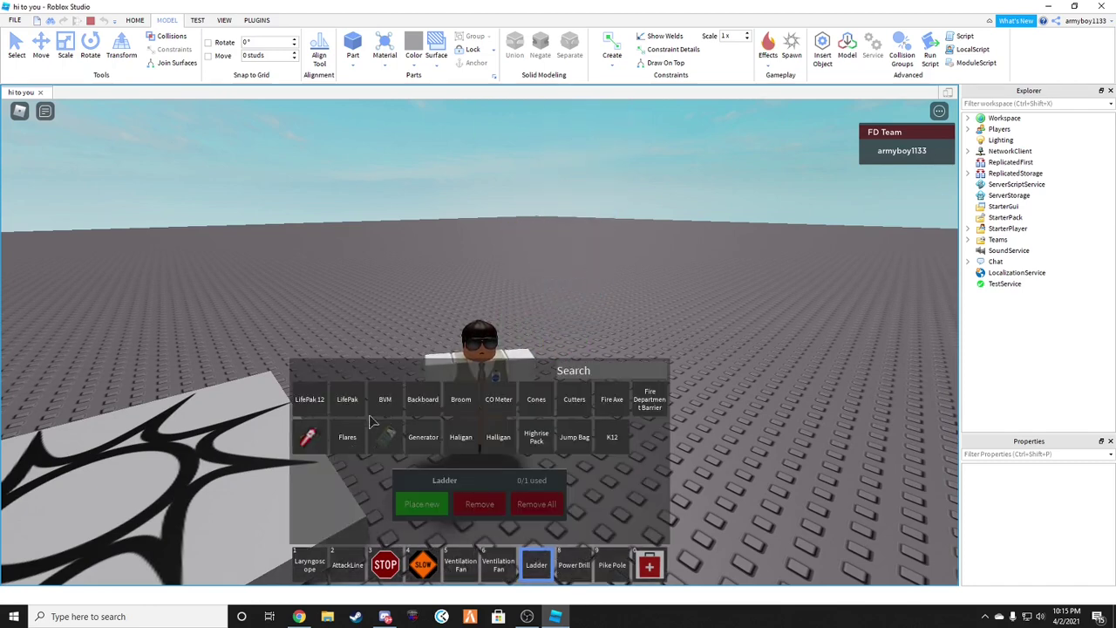
key("grave")
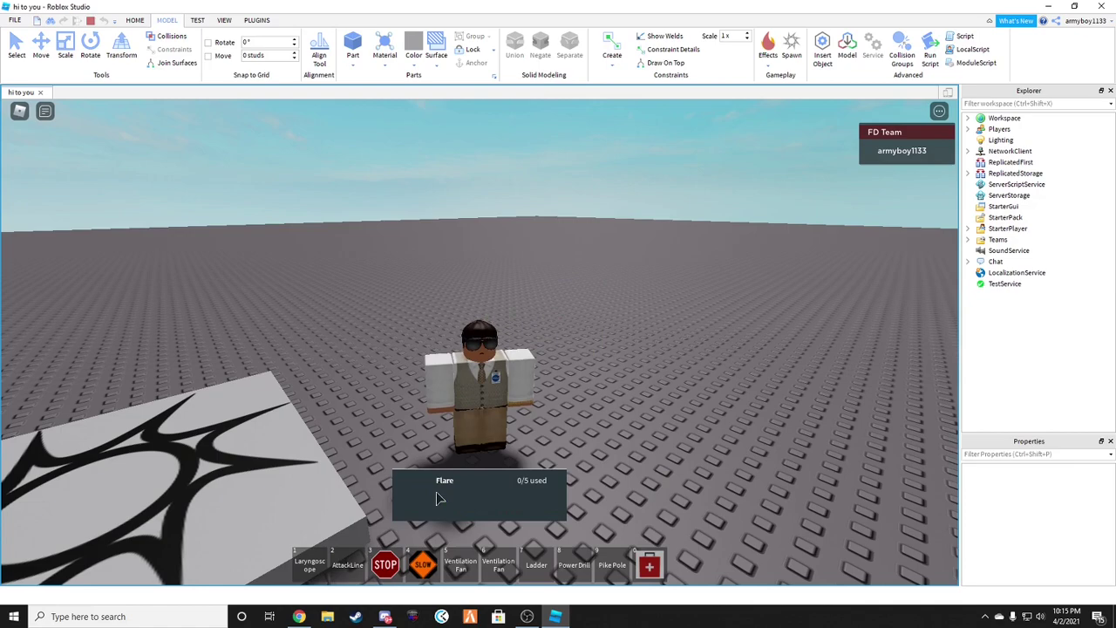
left_click(426, 504)
left_click(532, 504)
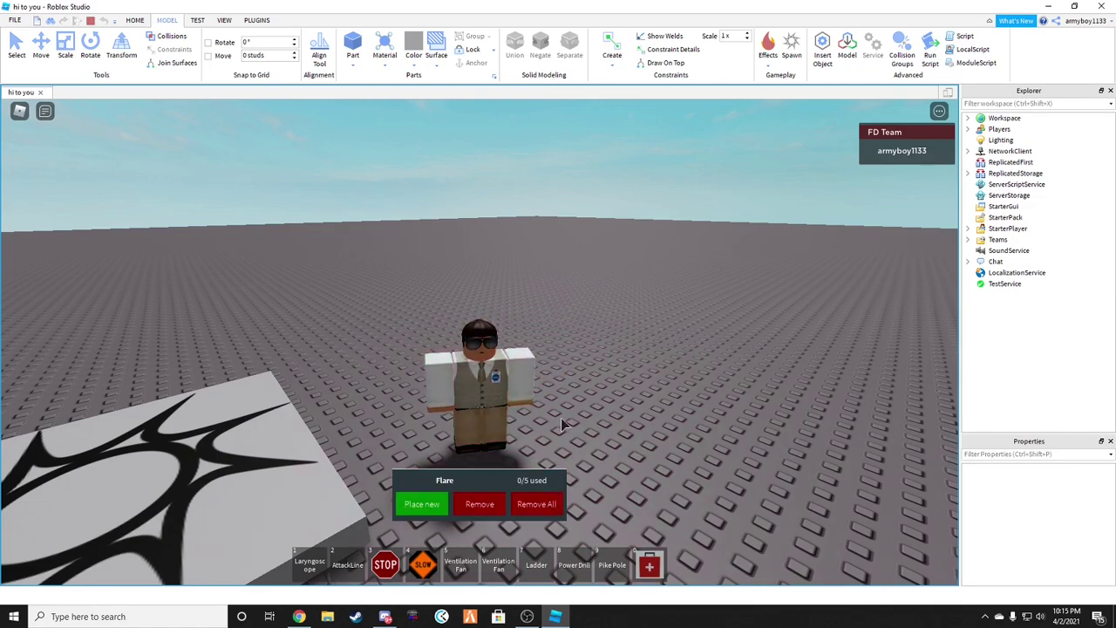
Equip the Laryngoscope and inspect it up close in the character's hand
right_click_drag(560, 380, 611, 385)
key("1")
key("d")
scroll(611, 382, "up", 3)
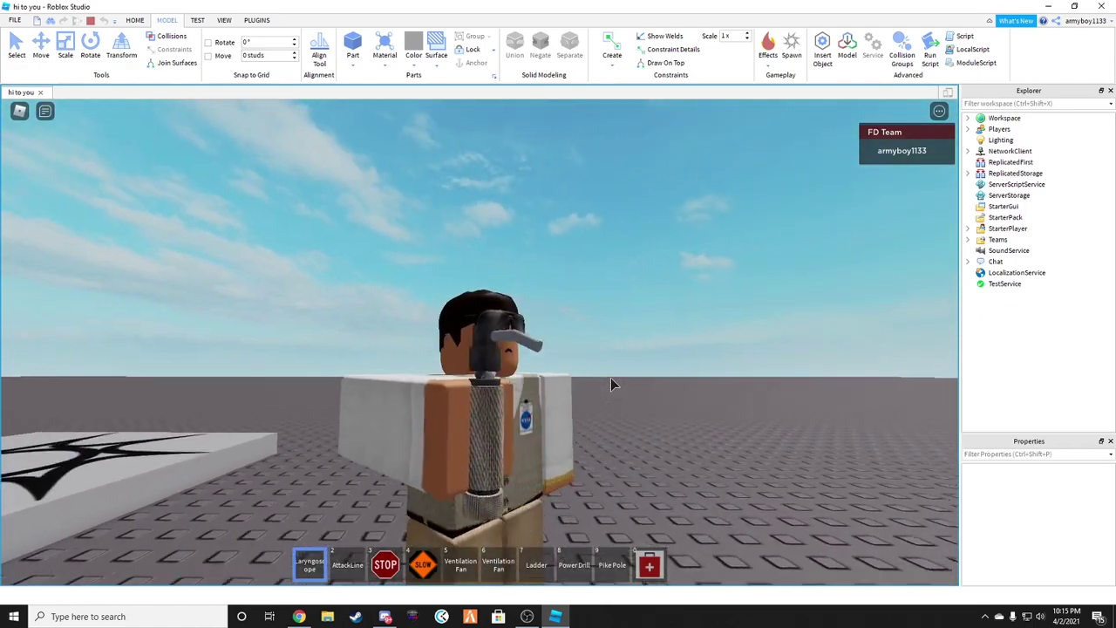
Equip the AttackLine hose, spray water with it, and view it around the character
key("2")
left_click(612, 385)
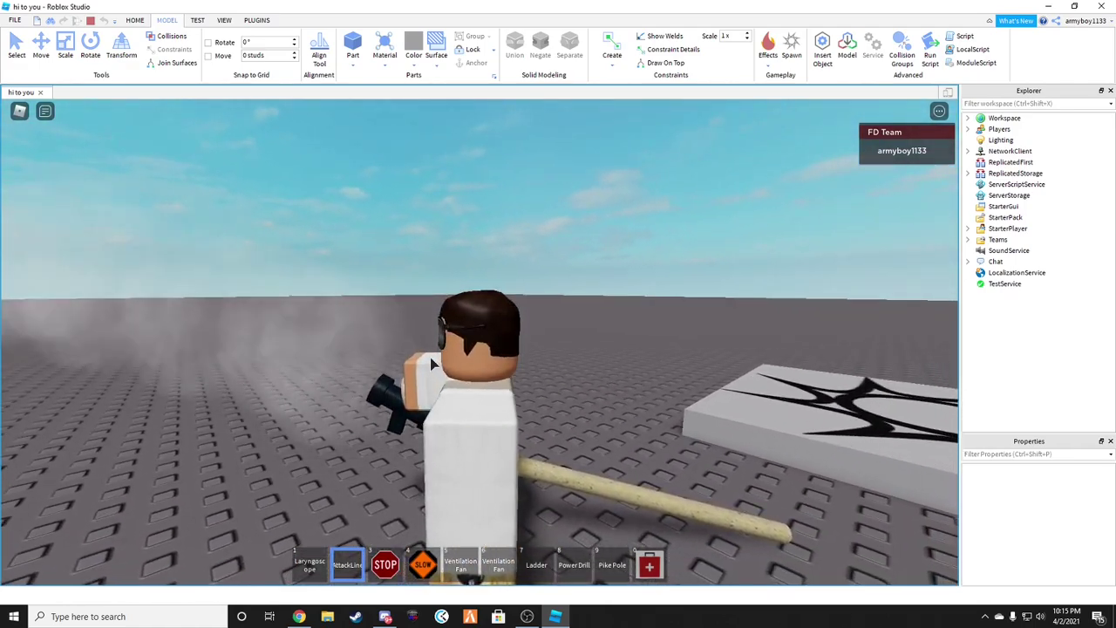
scroll(479, 348, "up", 4)
scroll(480, 342, "down", 3)
right_click_drag(480, 342, 484, 338)
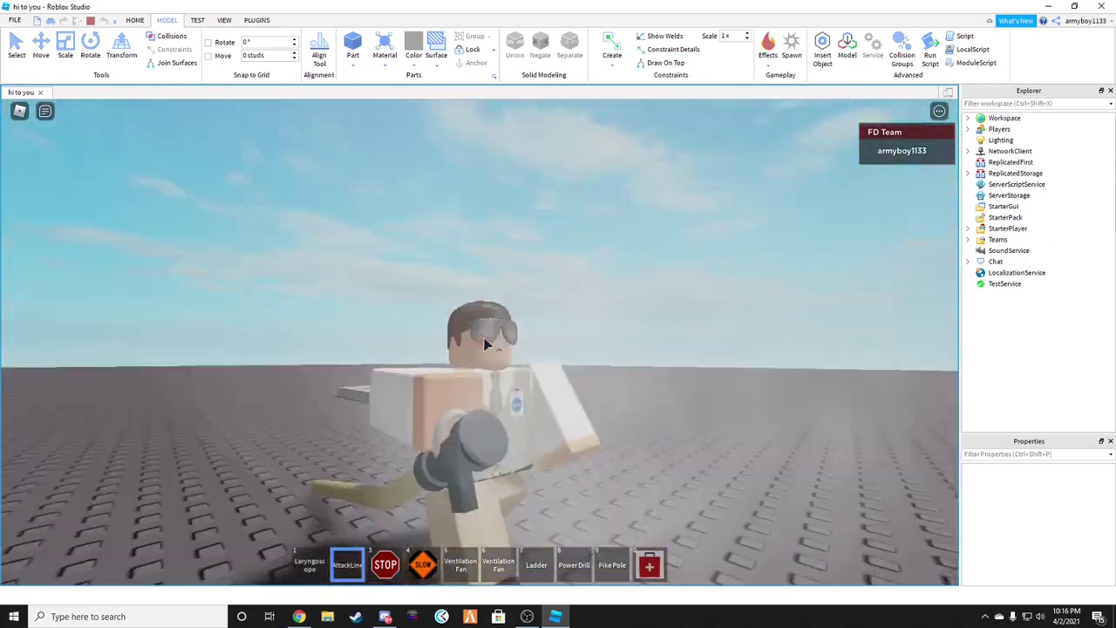
Walk around with the AttackLine, stowing and re-equipping it to check how the hose behaves
key("w")
right_click_drag(730, 321, 730, 322)
scroll(758, 341, "up", 1)
scroll(758, 346, "up", 2)
key("2")
scroll(480, 346, "down", 3)
key("2")
right_click_drag(480, 346, 476, 340)
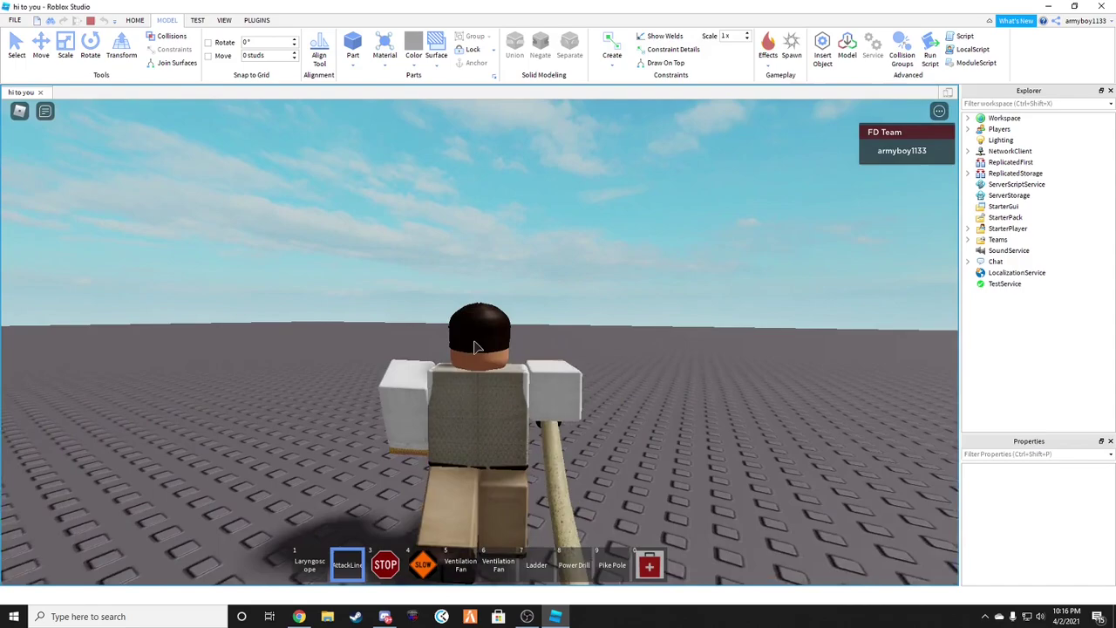
scroll(477, 340, "up", 4)
scroll(399, 361, "down", 4)
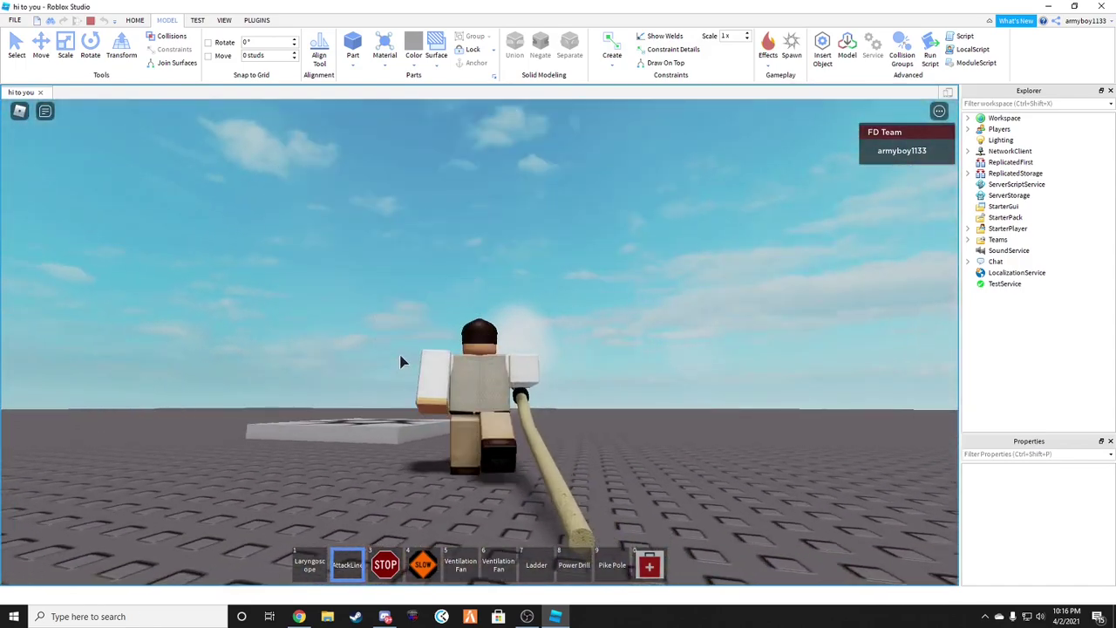
key("2")
key("2")
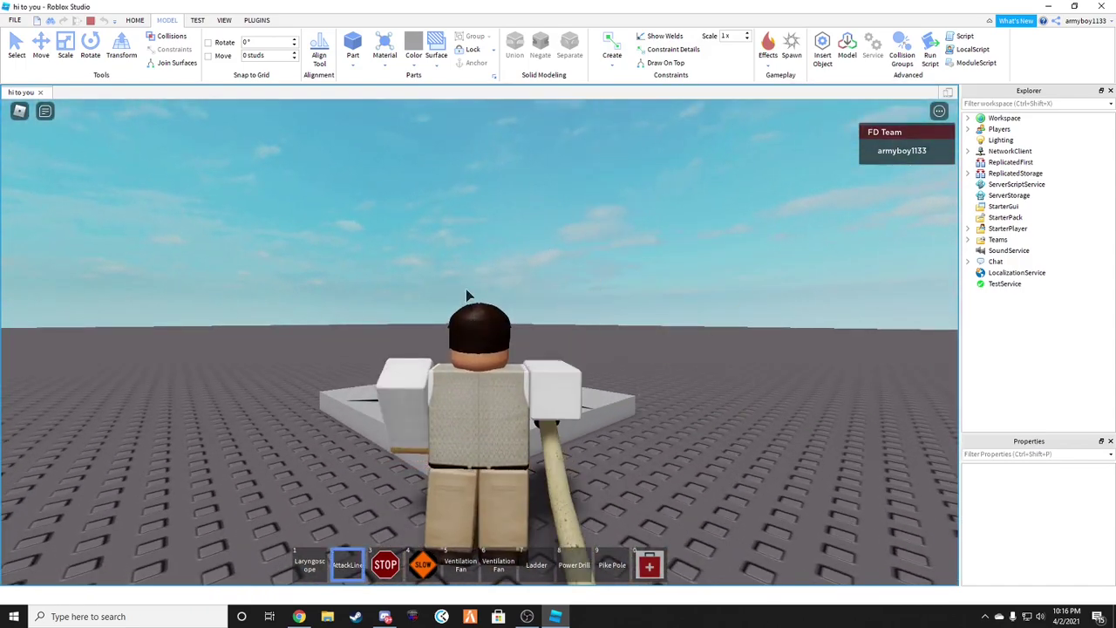
Spray the AttackLine again and compare the water stream in third-person and first-person view
left_click(467, 294)
key("w")
scroll(567, 319, "down", 1)
scroll(481, 346, "up", 4)
scroll(481, 344, "down", 3)
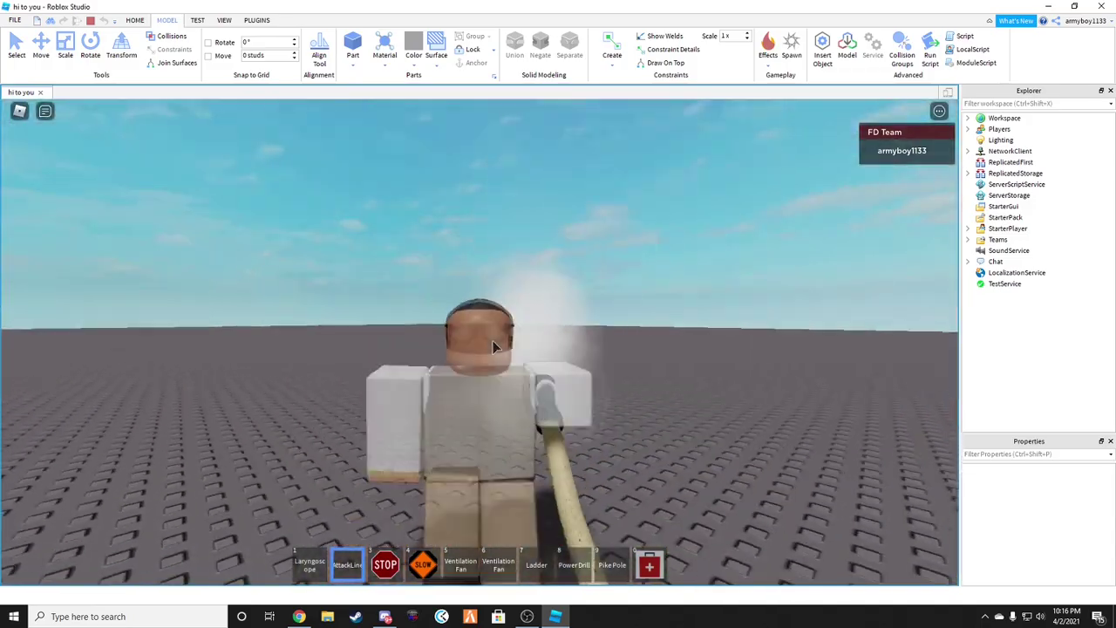
scroll(482, 343, "up", 4)
scroll(480, 343, "down", 3)
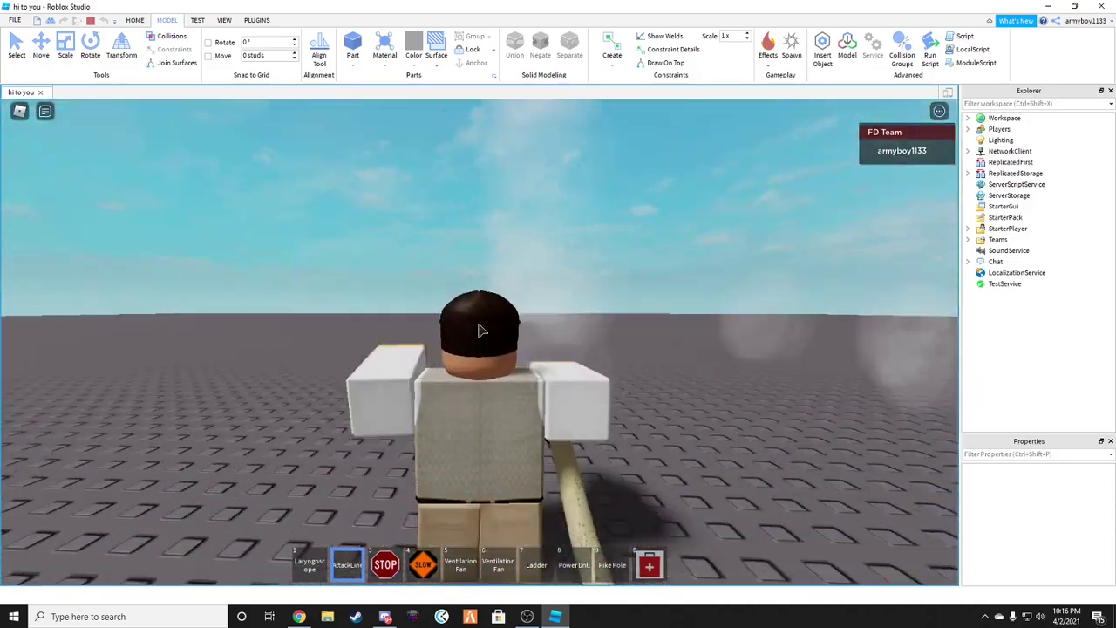
scroll(482, 324, "up", 2)
scroll(479, 341, "up", 2)
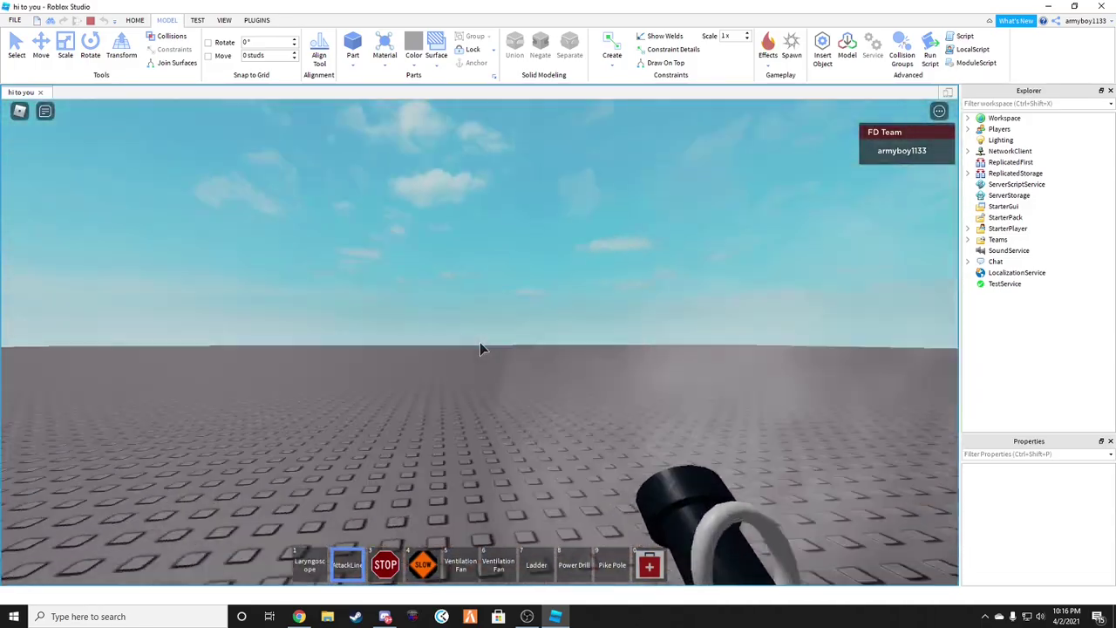
Stow and re-equip the AttackLine, spray it, and view the water stream from first-person and third-person distance
key("2")
key("2")
left_click(480, 341)
scroll(480, 341, "down", 3)
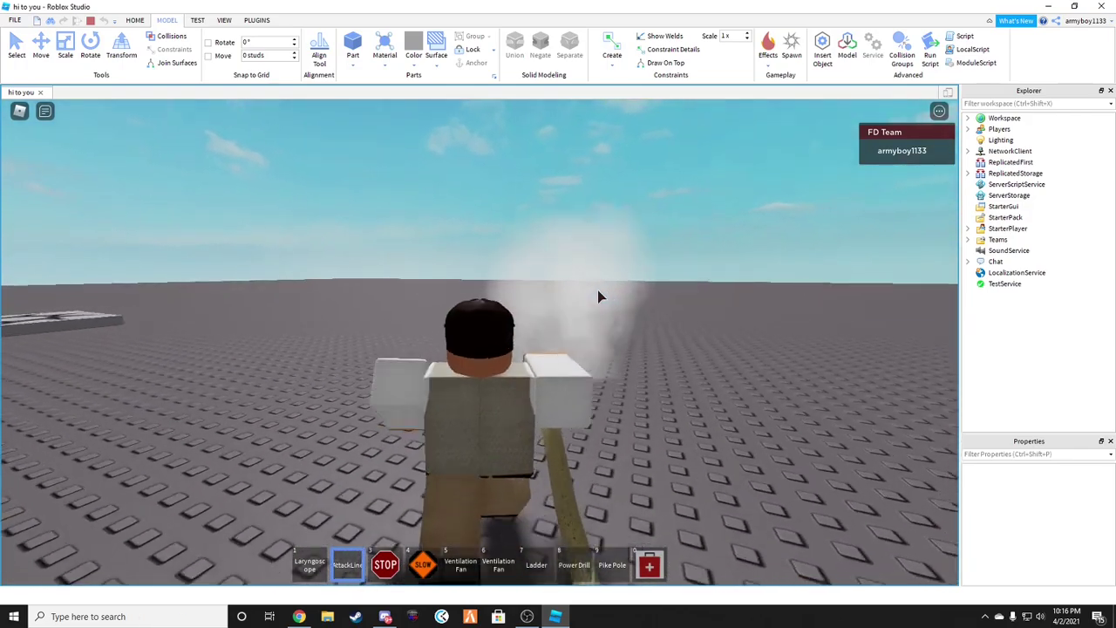
scroll(598, 294, "up", 4)
scroll(481, 345, "down", 4)
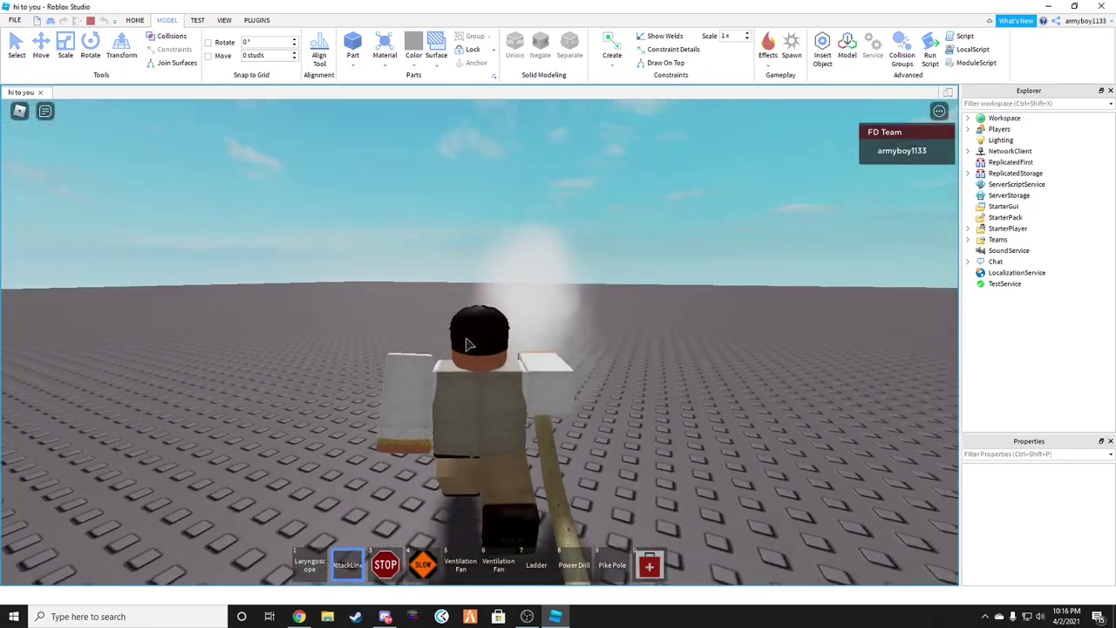
Put the AttackLine away and equip the STOP sign, followed by the SLOW sign, viewing the character from the front
key("2")
key("w")
right_click_drag(476, 326, 476, 327)
key("s")
key("3")
key("4")
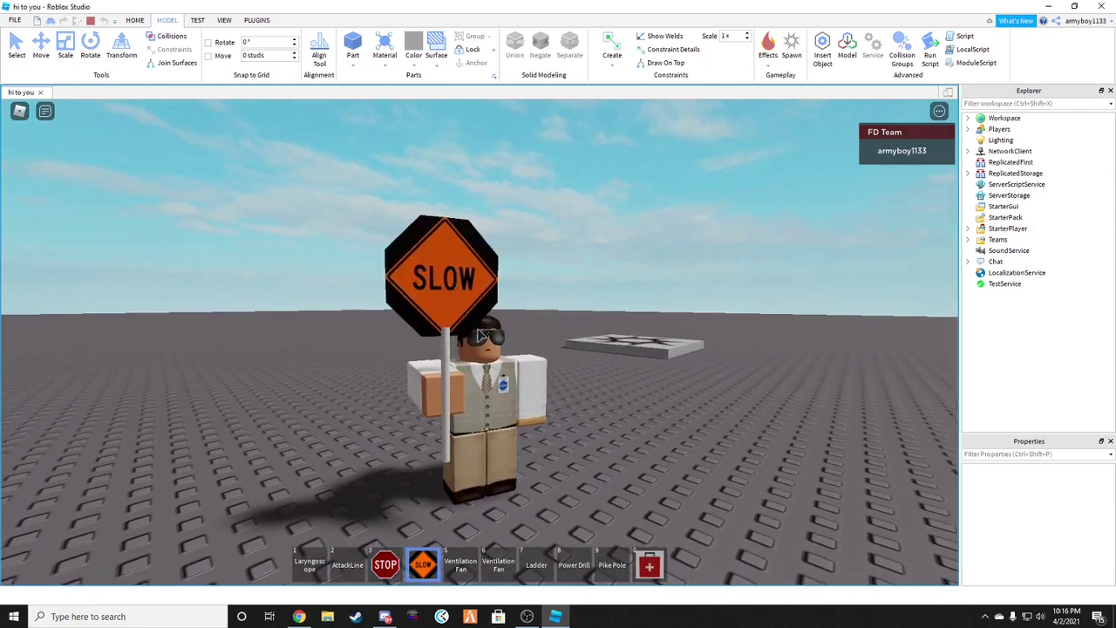
Equip the two Ventilation Fan tools in turn to examine their placement controls
key("5")
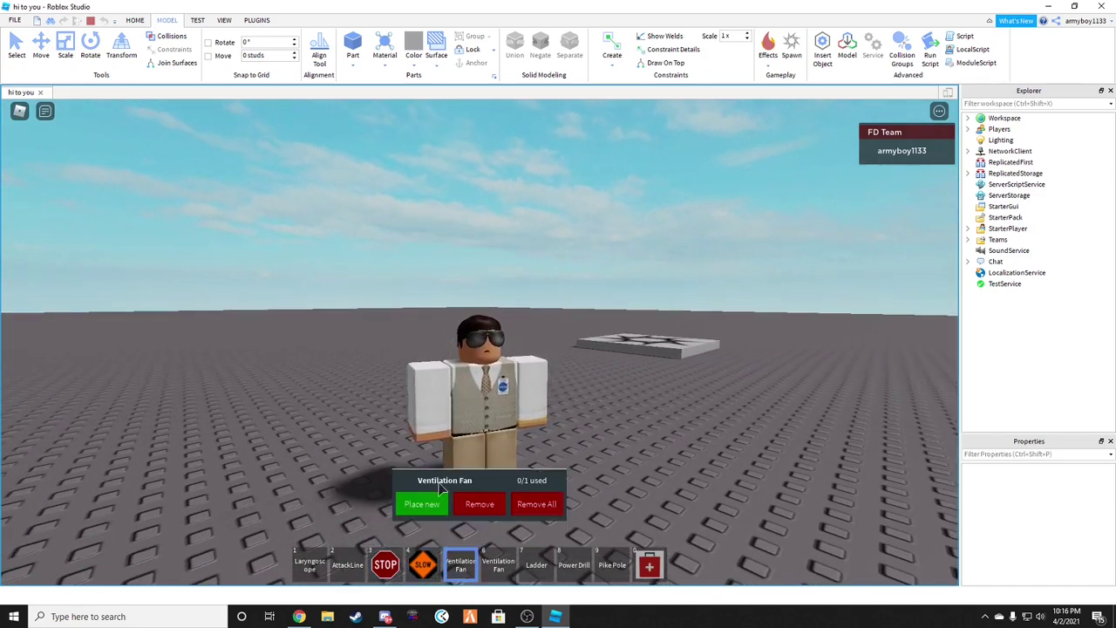
key("6")
key("6")
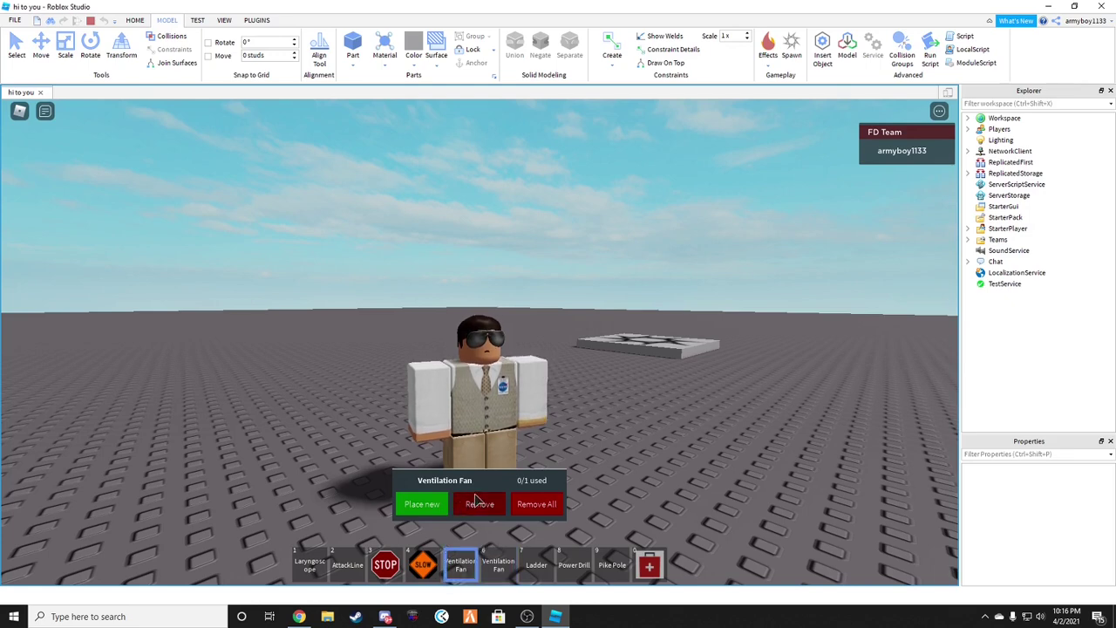
Equip the Power Drill, the Pike Pole and the red medical kit one after another to inspect each
key("8")
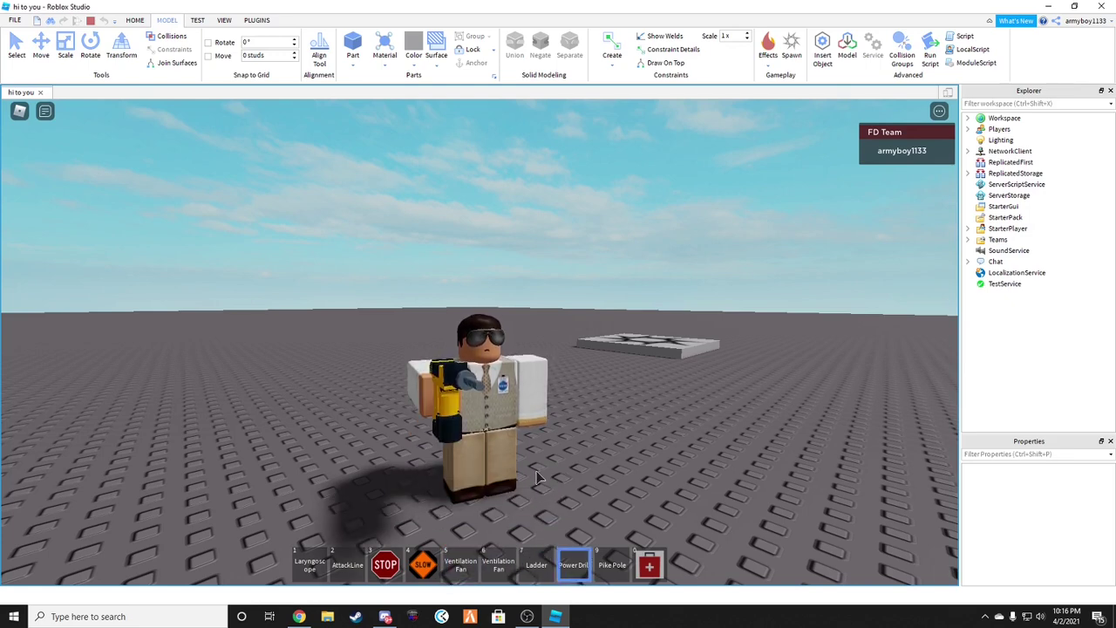
key("9")
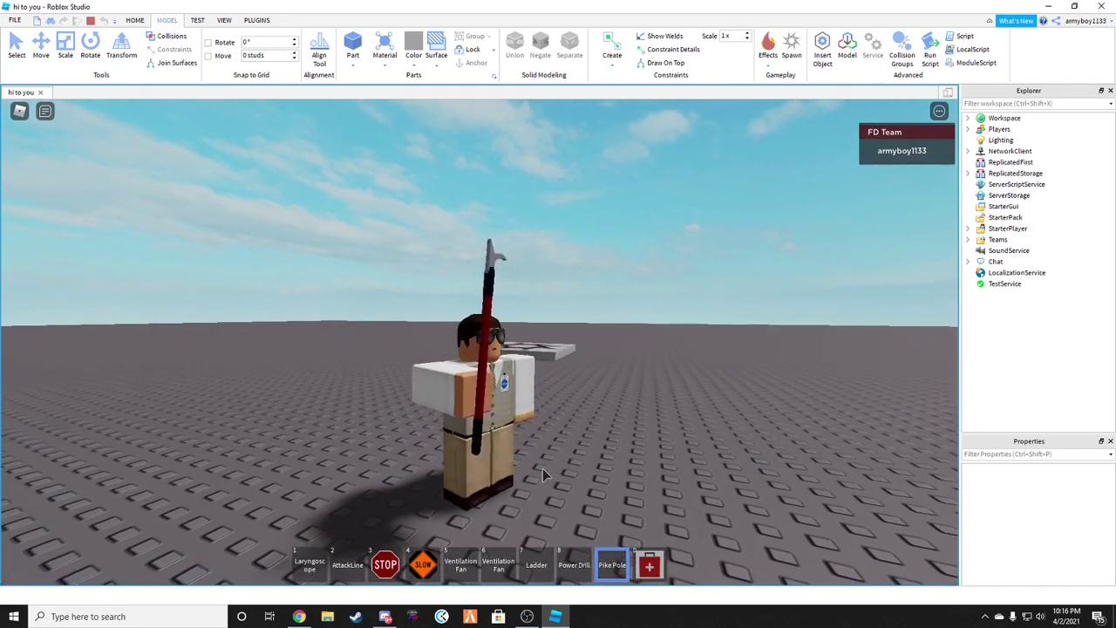
key("0")
key("0")
Equip the LifePak 12 and the LifePak alternately from the backpack to compare the two monitors in hand
key("grave")
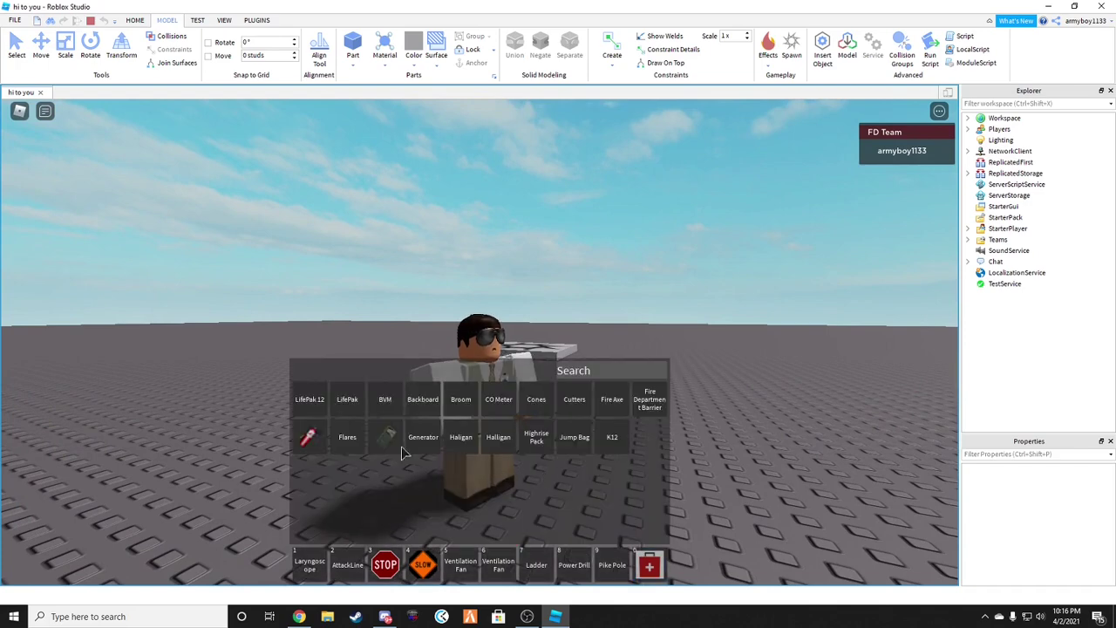
left_click(310, 398)
key("grave")
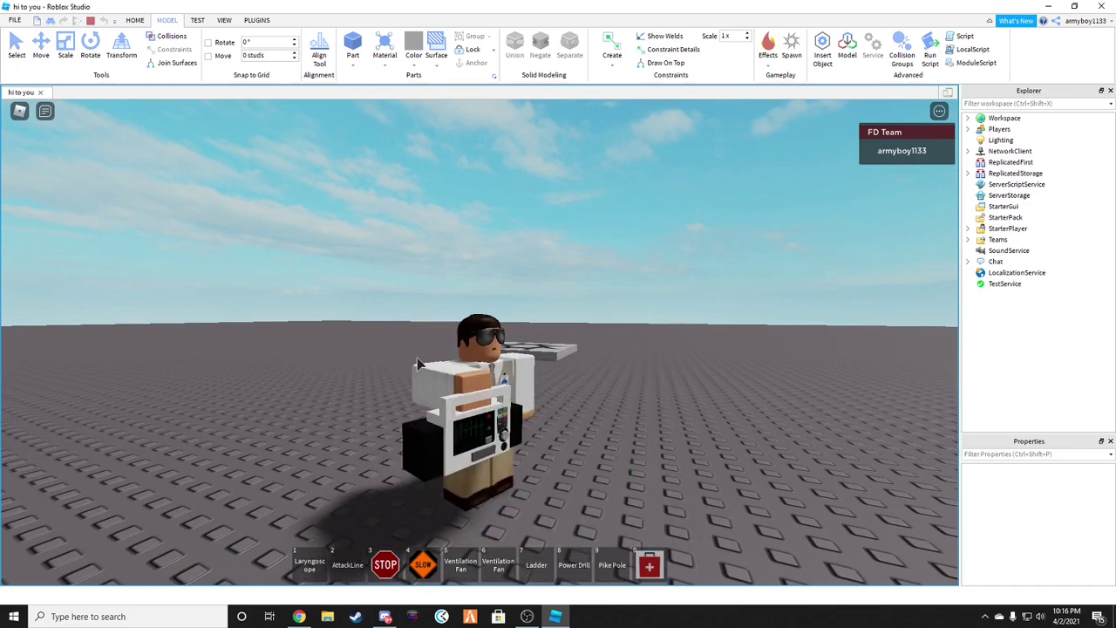
key("grave")
left_click(364, 407)
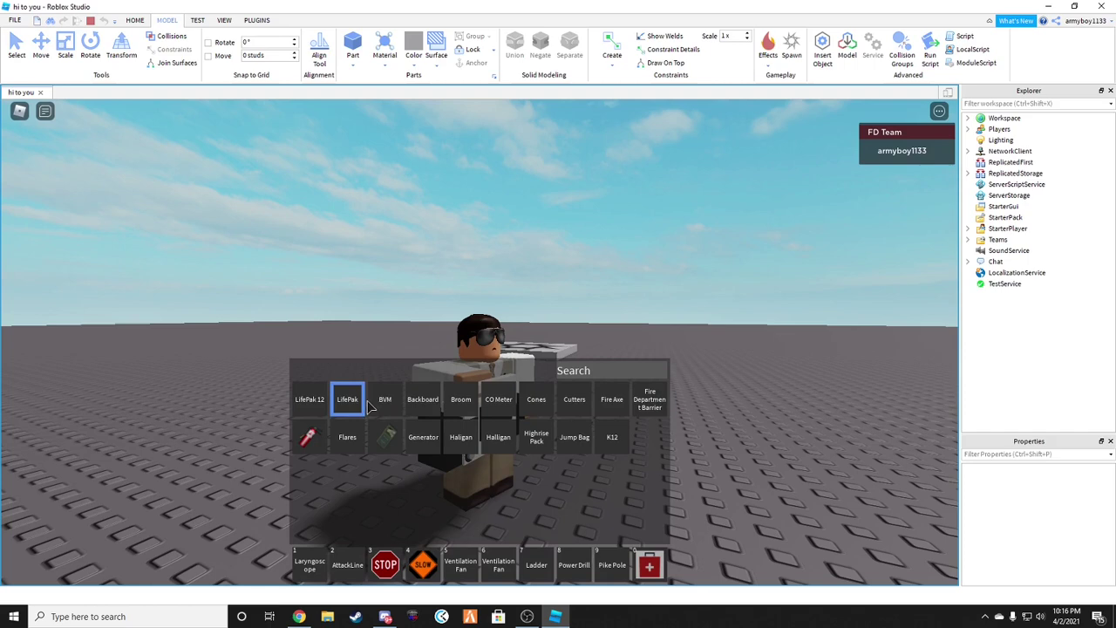
key("grave")
key("grave")
left_click(325, 402)
key("grave")
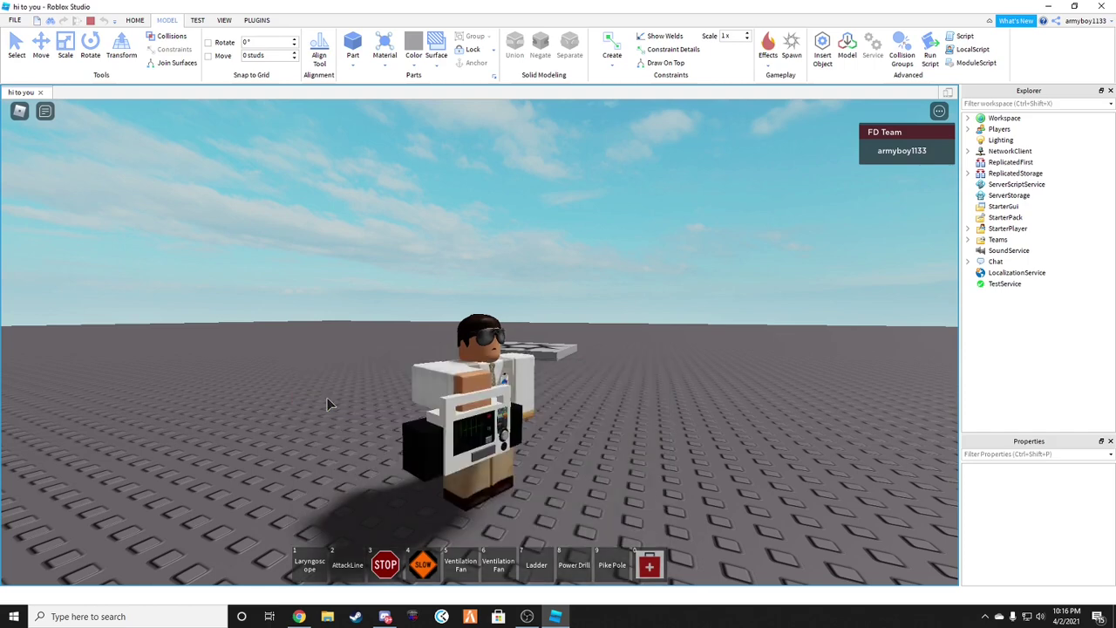
key("grave")
left_click(345, 402)
key("grave")
Equip the BVM from the backpack and inspect it in the character's hand
key("grave")
left_click(386, 400)
key("grave")
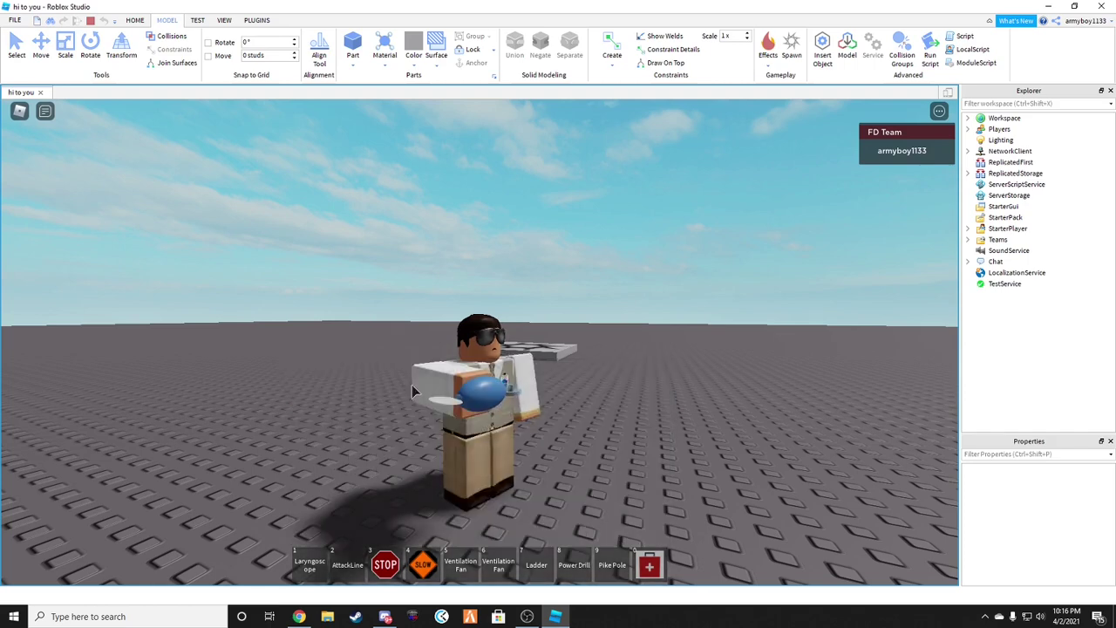
Equip the Backboard from the backpack and view its full length from behind the character
key("grave")
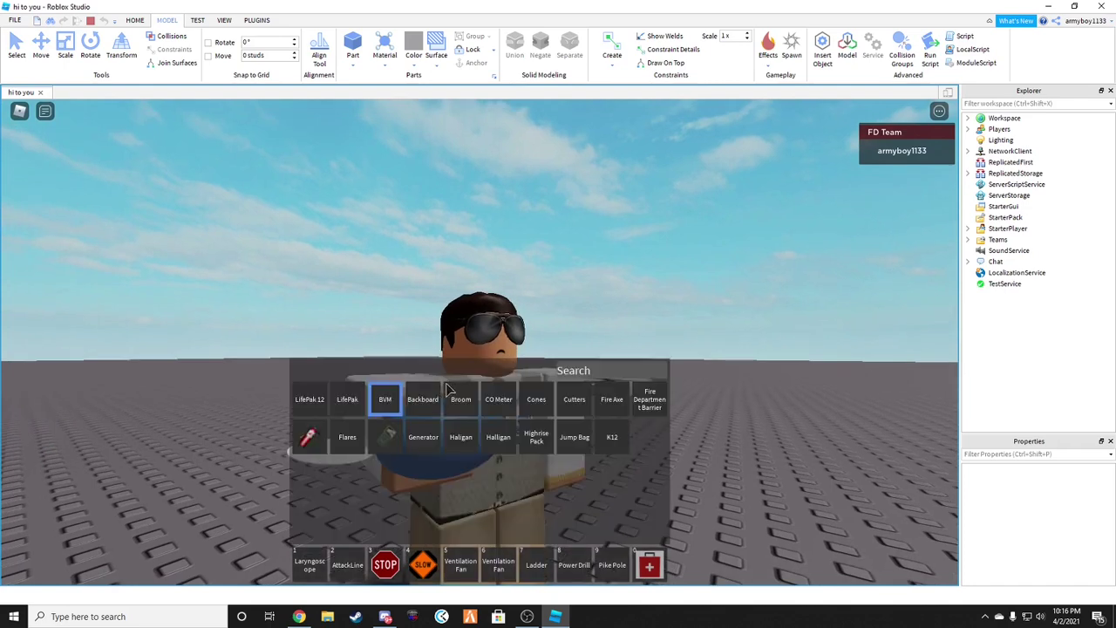
left_click(439, 398)
key("grave")
right_click_drag(631, 360, 630, 384)
key("grave")
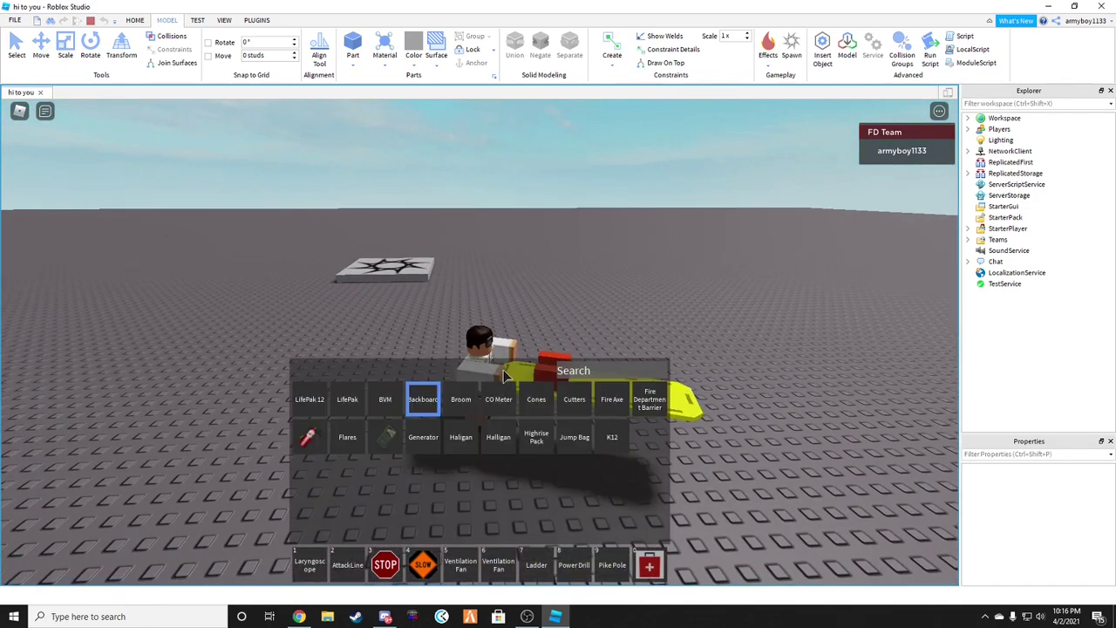
key("grave")
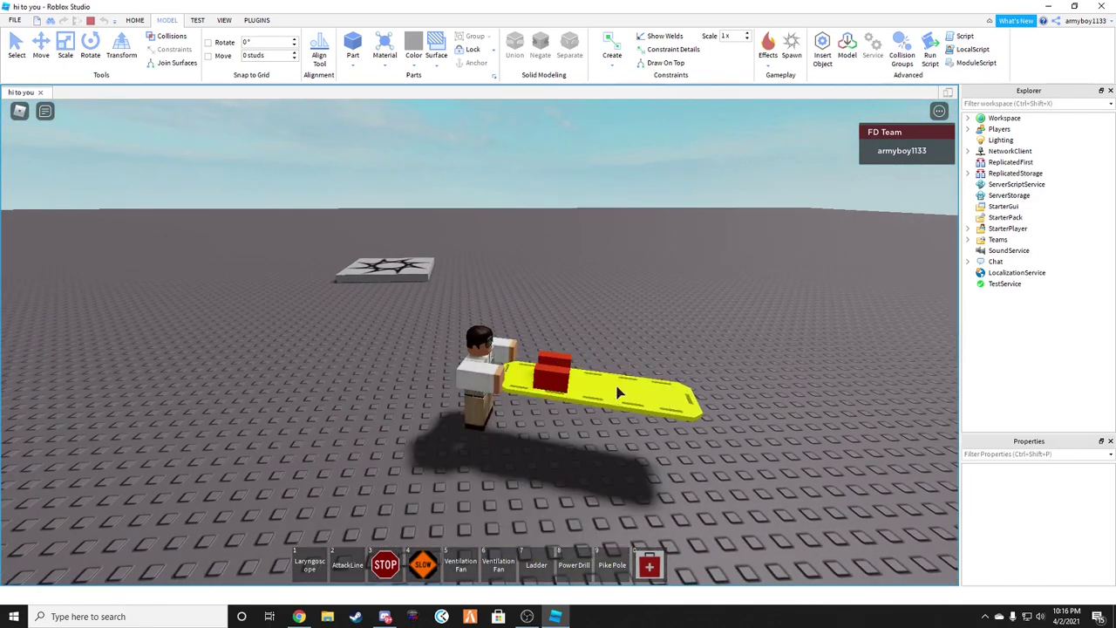
Equip the Broom from the backpack and view it in third person and first person
key("grave")
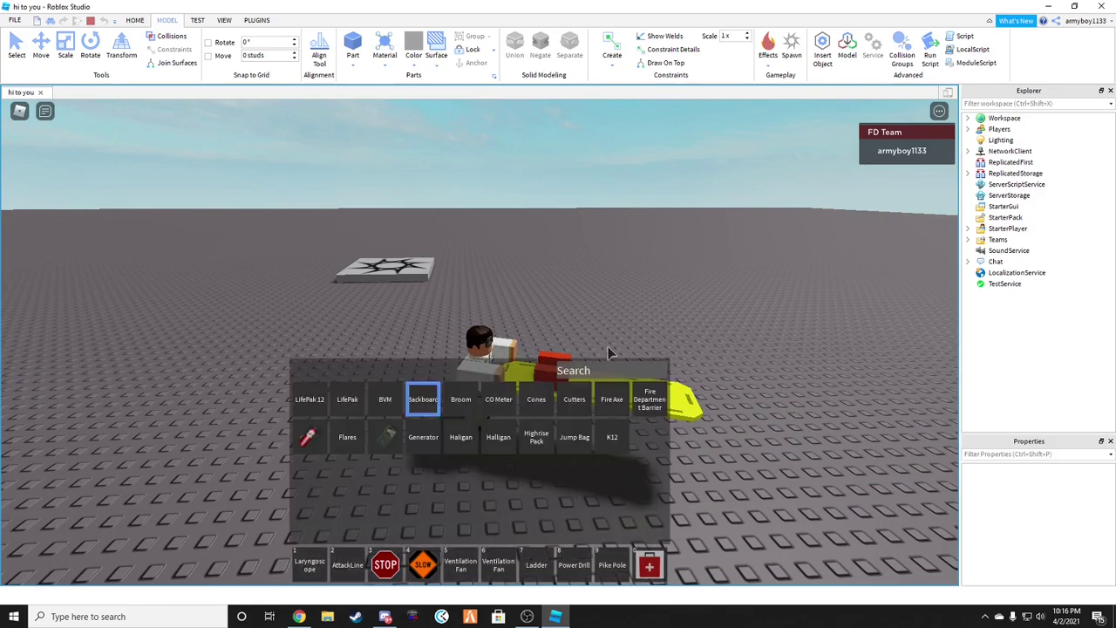
left_click(463, 400)
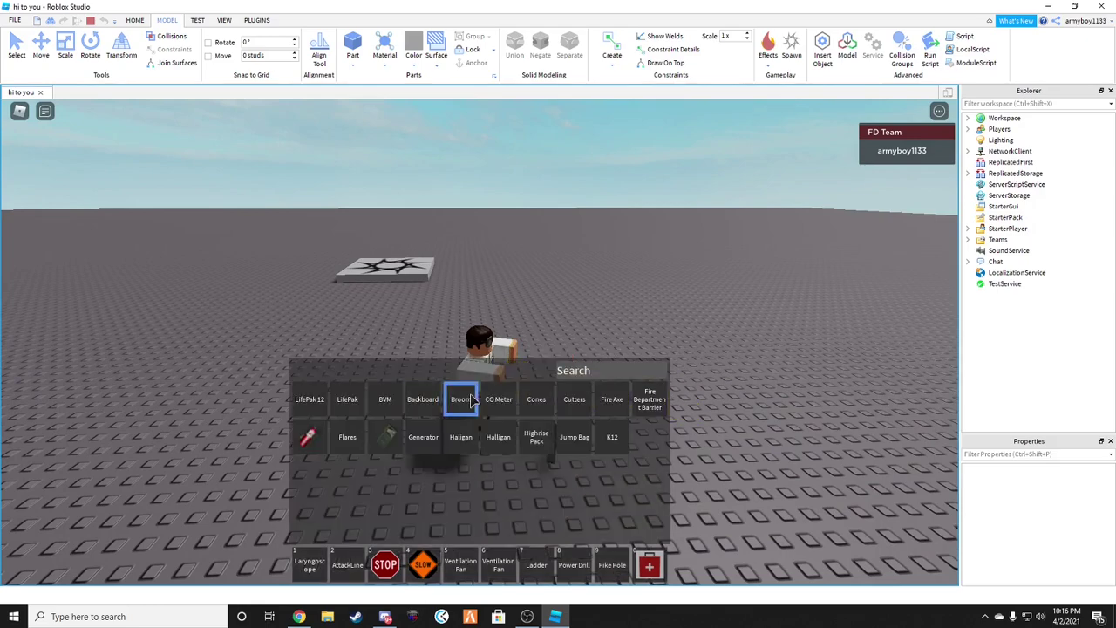
key("grave")
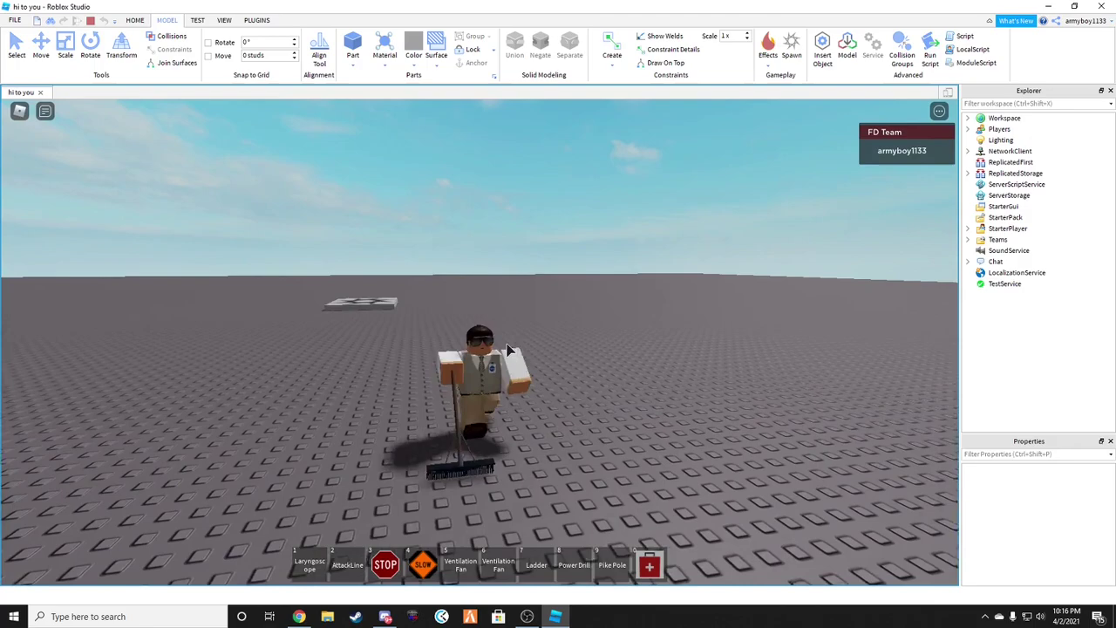
scroll(494, 349, "up", 5)
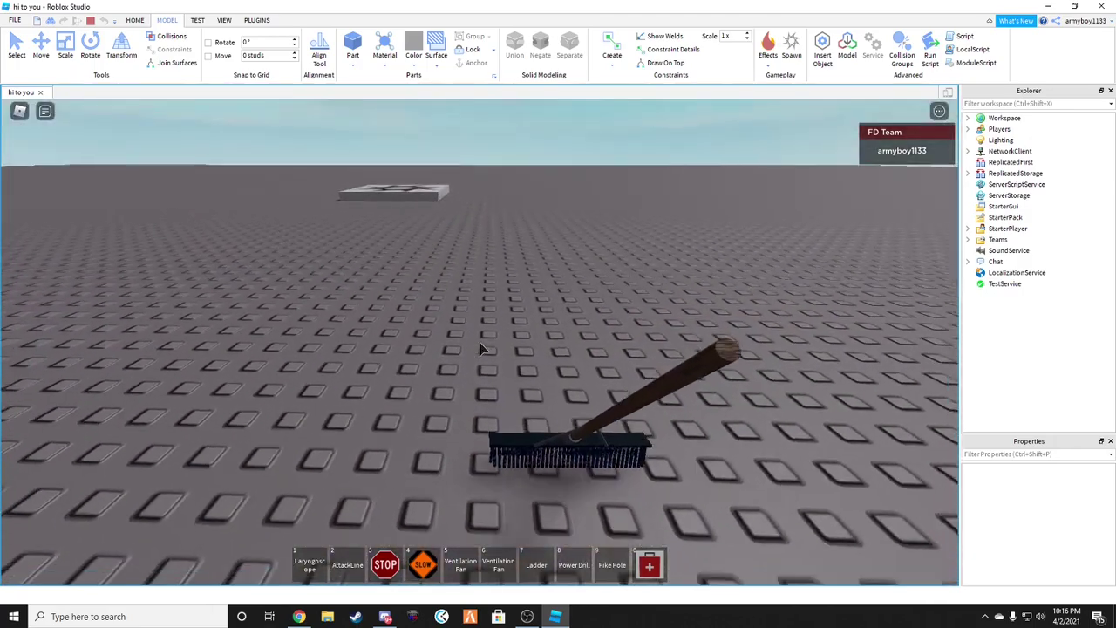
scroll(479, 349, "down", 5)
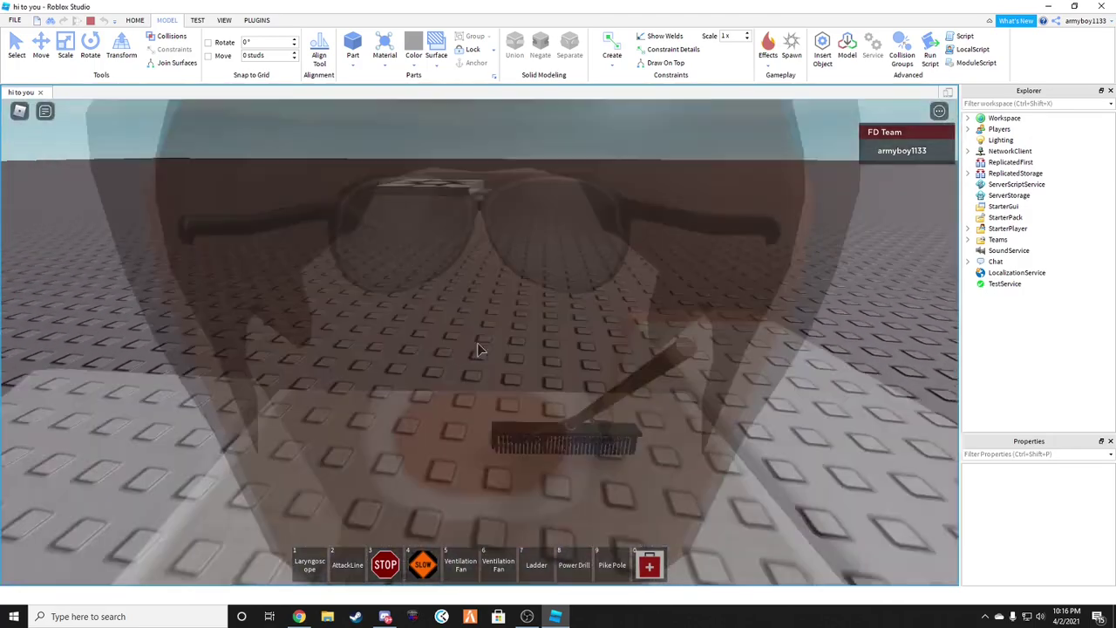
Equip the CO Meter from the backpack and view it from the character's front
key("grave")
key("grave")
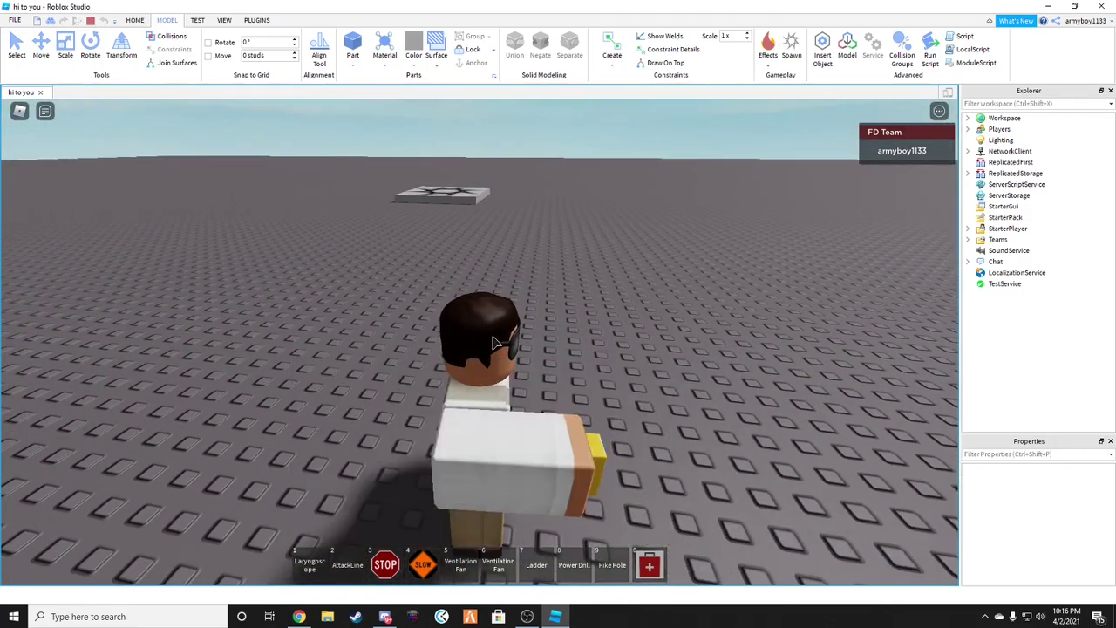
right_click_drag(494, 343, 497, 320)
Equip the Cones tool from the backpack and place a first traffic cone on the baseplate
key("grave")
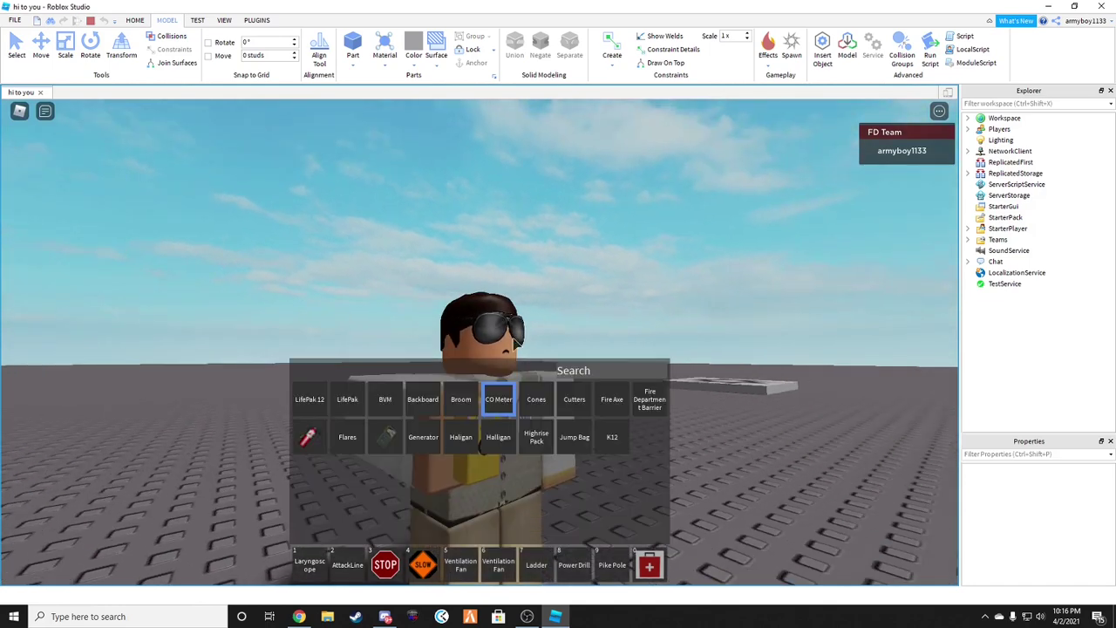
left_click(529, 396)
key("grave")
right_click_drag(504, 434, 499, 455)
left_click(447, 503)
left_click(559, 476)
key("a")
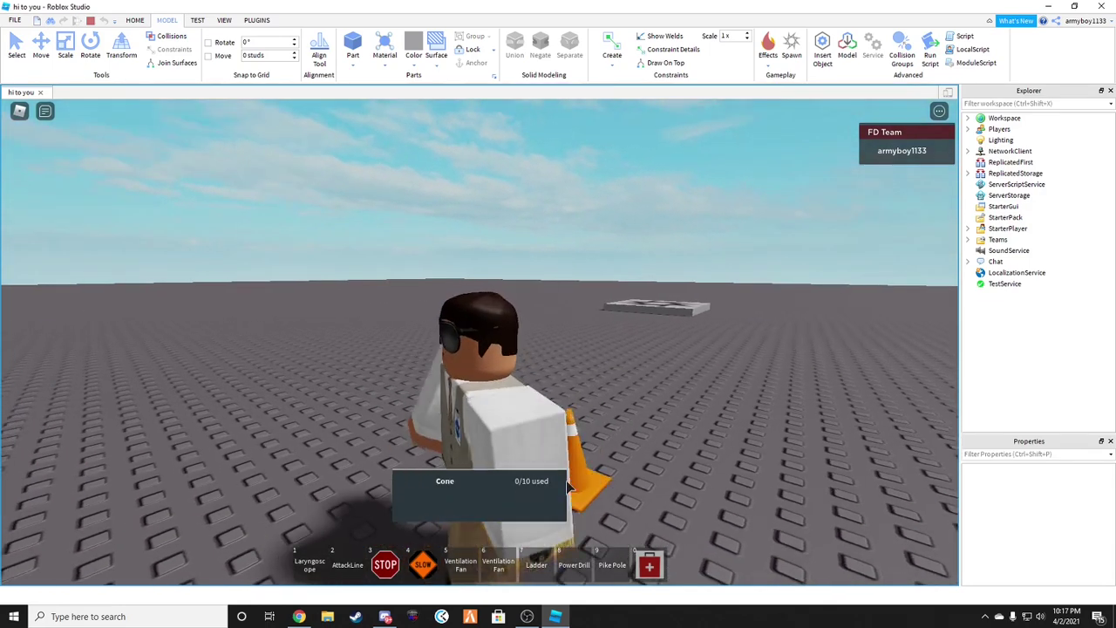
key("w")
right_click_drag(572, 482, 579, 483)
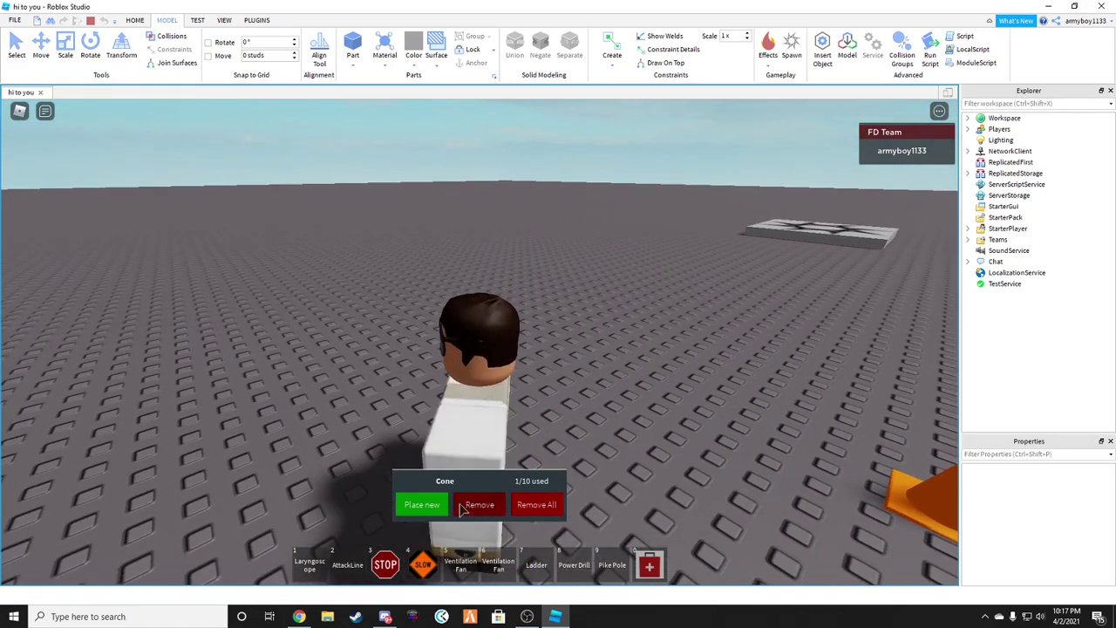
Place two more traffic cones on the baseplate near the character
left_click(423, 504)
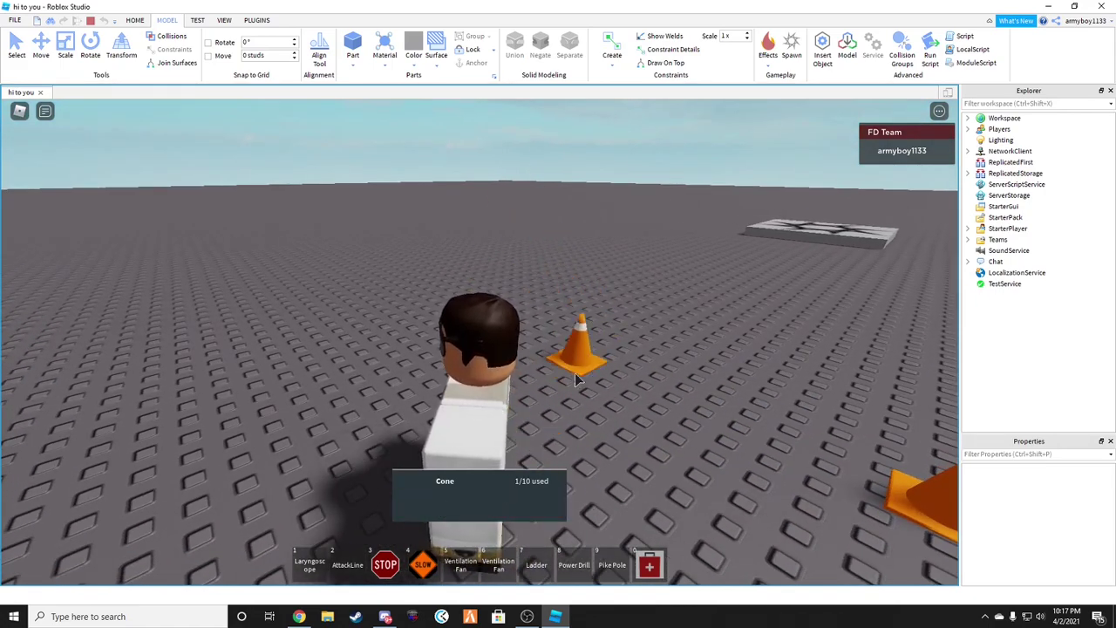
left_click(545, 454)
left_click(436, 503)
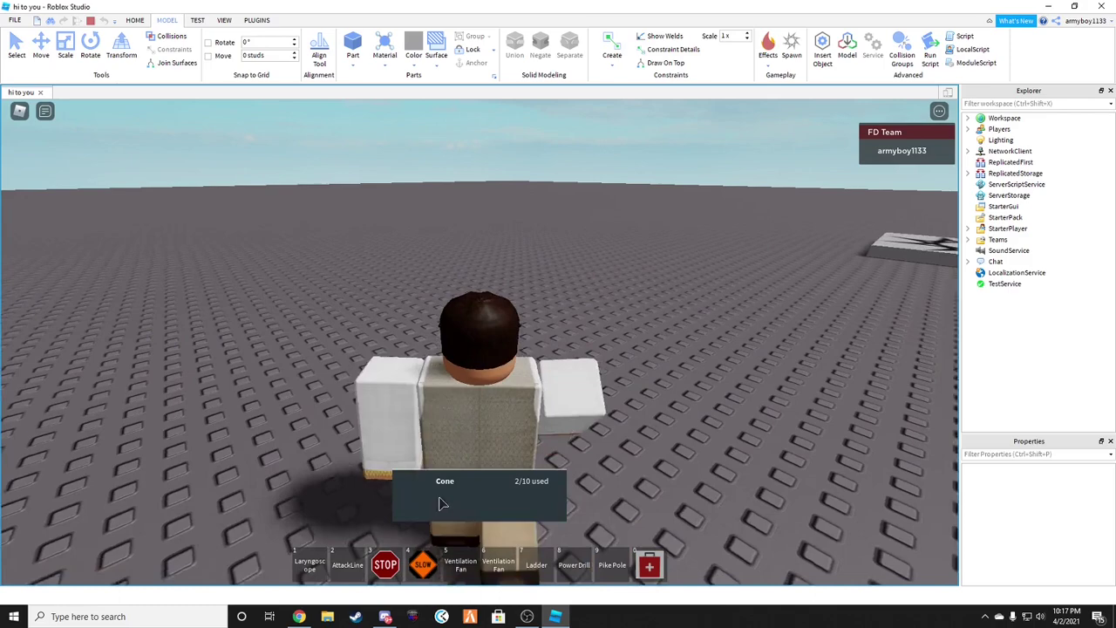
left_click(571, 480)
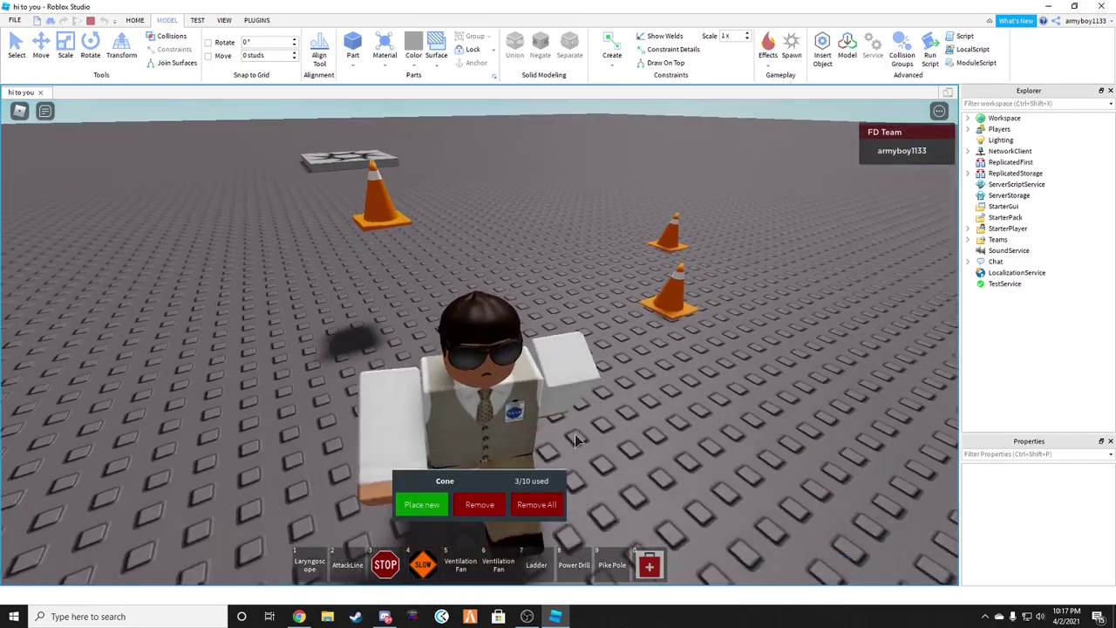
Remove one placed traffic cone individually and clear the remaining cones all at once
left_click(482, 502)
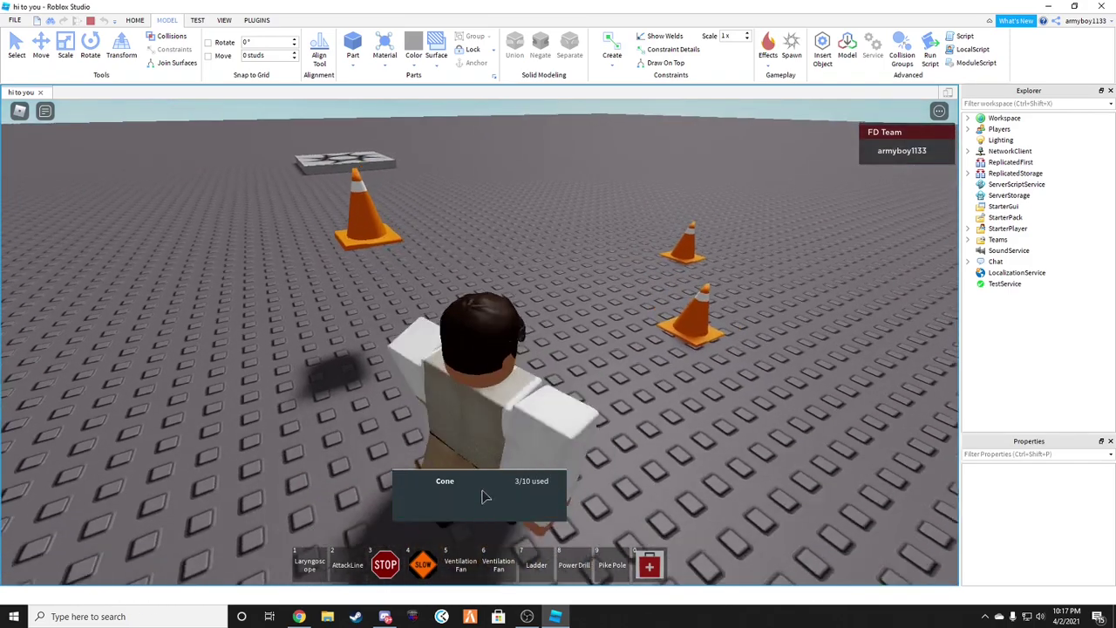
left_click(438, 270)
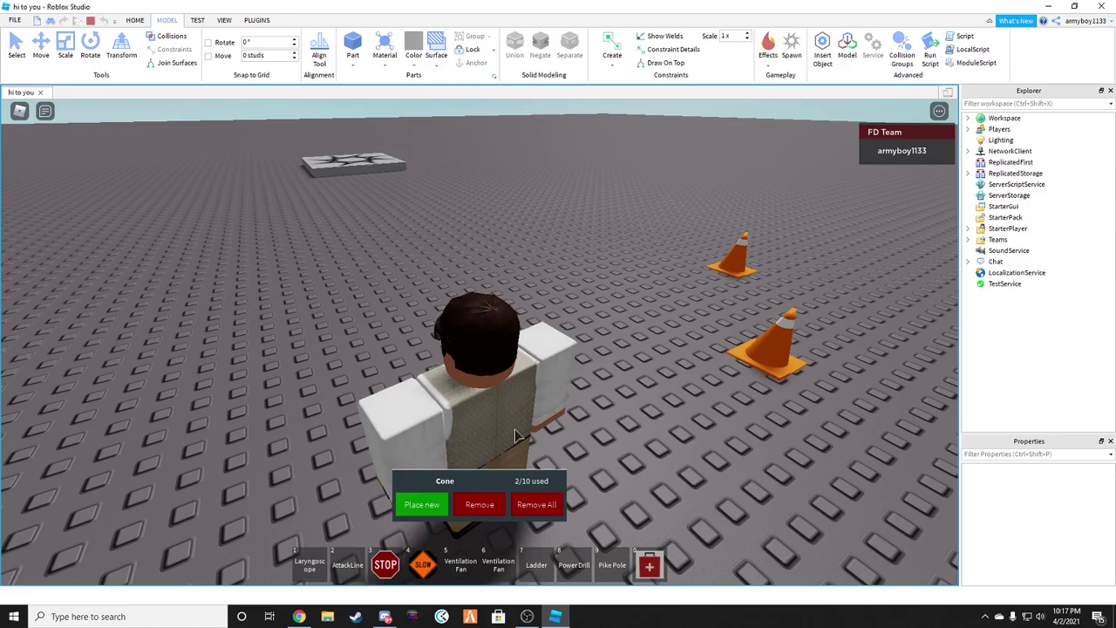
left_click(535, 501)
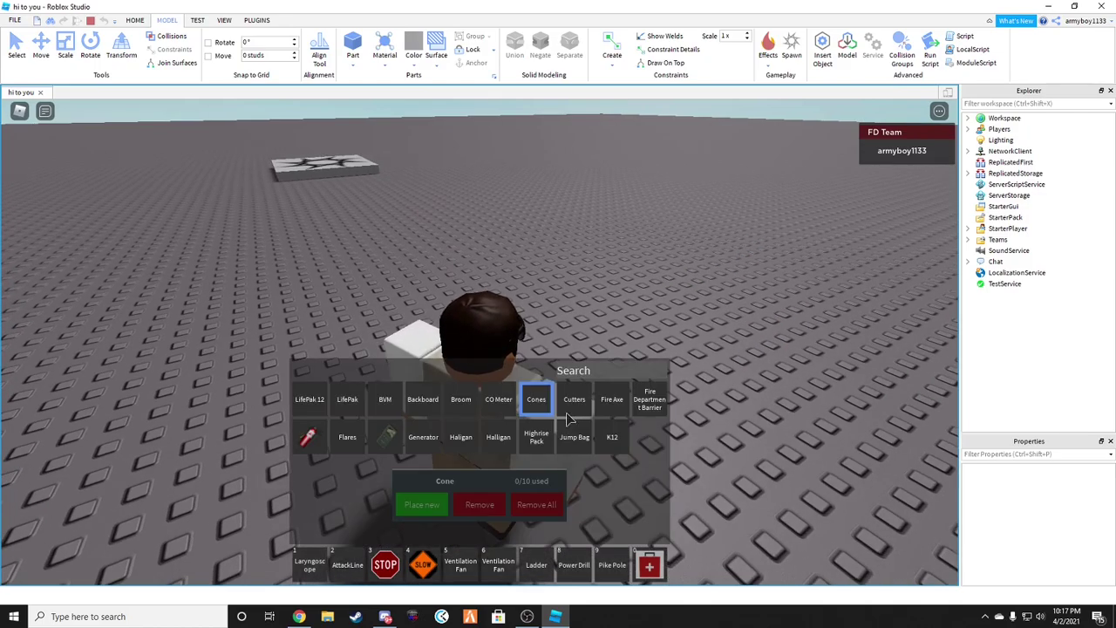
Equip the Cutters from the backpack and walk around to inspect them in hand
left_click(570, 399)
key("grave")
key("s")
key("d")
key("w")
right_click_drag(577, 346, 603, 317)
Equip the Fire Axe from the backpack and inspect it in the character's hand
key("grave")
key("d")
key("s")
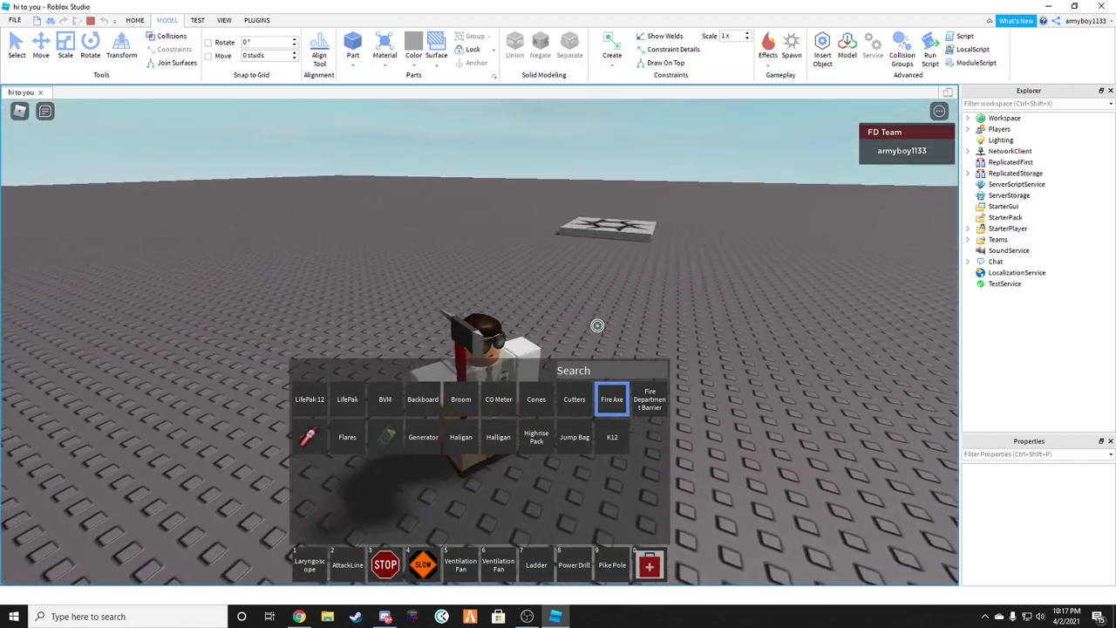
key("grave")
Equip the Fire Department Barrier from the backpack and place a new barrier beside the character
key("grave")
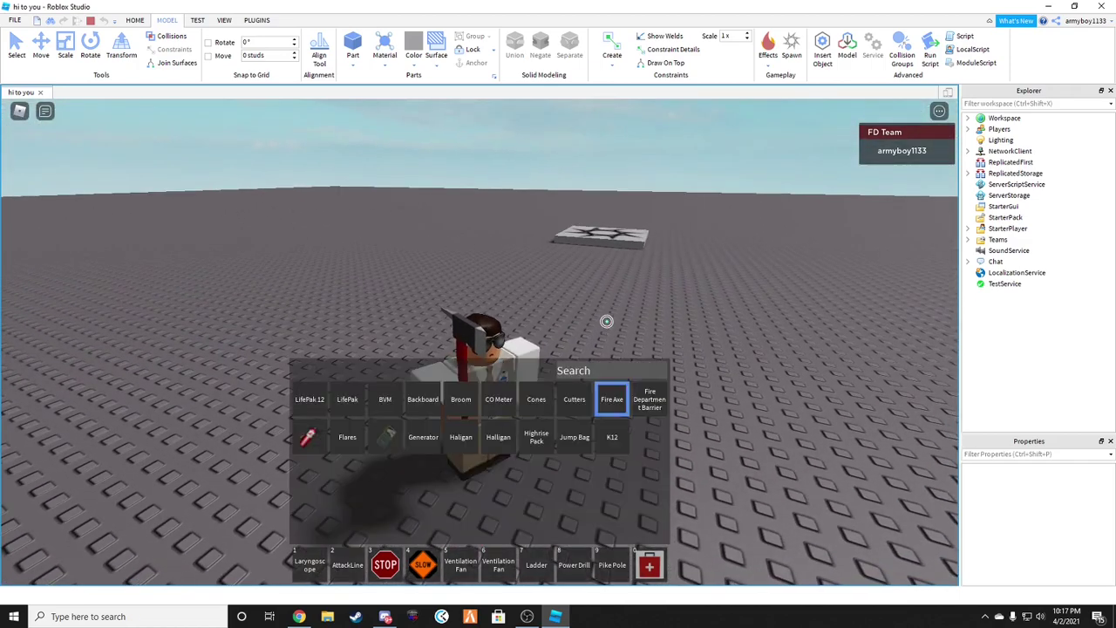
left_click(647, 399)
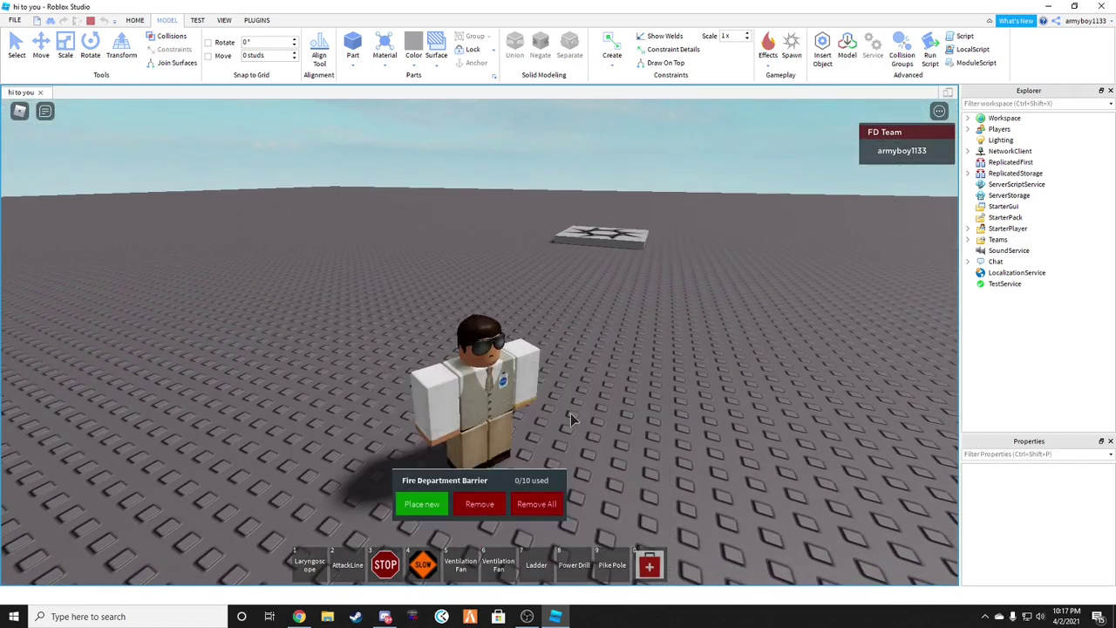
left_click(422, 504)
key("w")
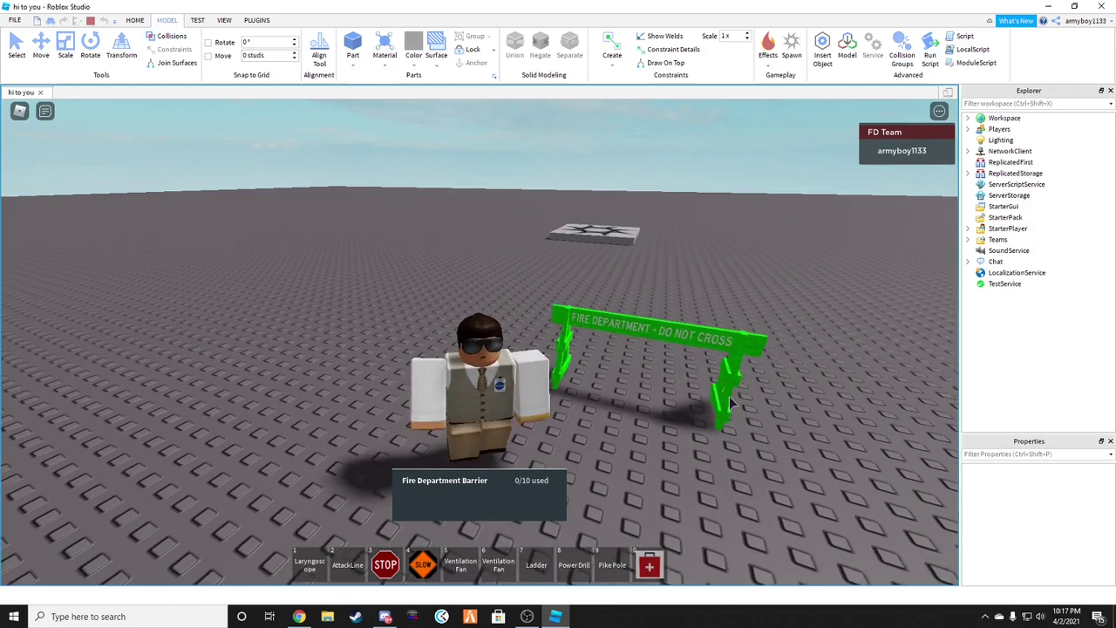
left_click(659, 410)
key("w")
key("grave")
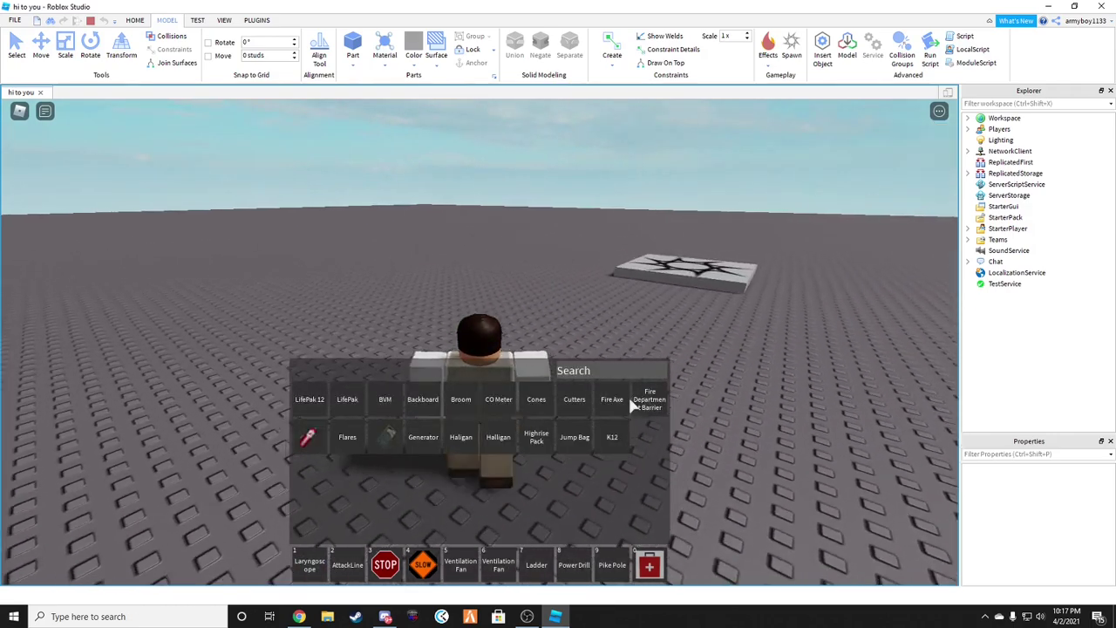
Equip the fire extinguisher from the backpack and try spraying it while walking across the baseplate
key("d")
key("s")
left_click(325, 444)
key("grave")
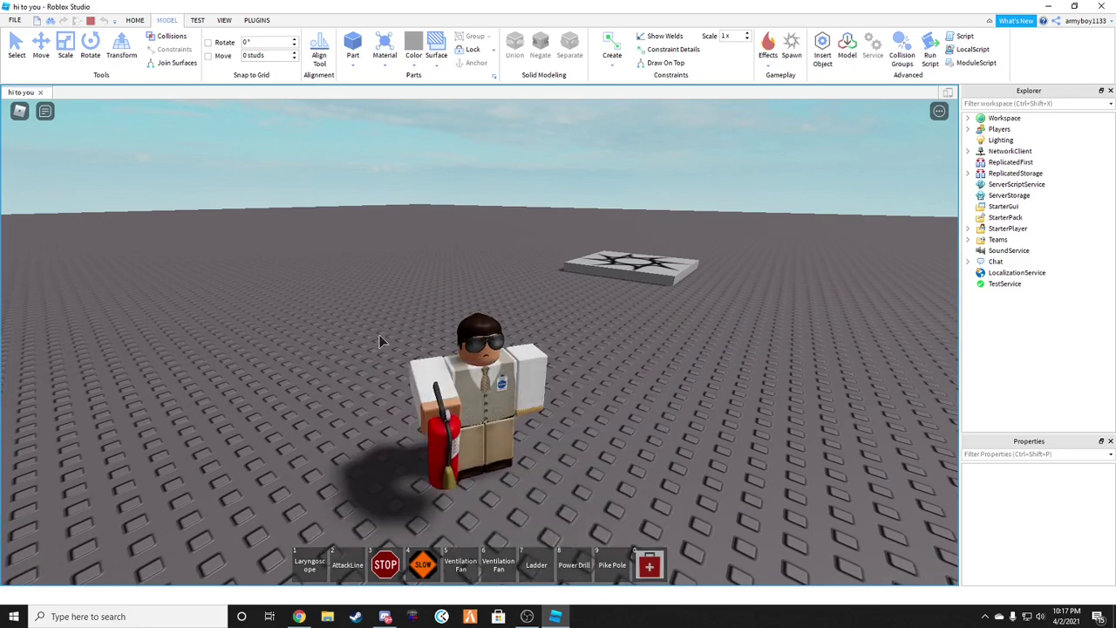
left_click(394, 341)
key("w")
mouse_move(516, 314)
right_mouse_down()
mouse_move(539, 290)
mouse_move(541, 305)
mouse_move(623, 367)
right_mouse_up()
left_click(621, 368)
key("d")
Equip the Flares from the backpack and place two flares on the ground near the character
key("grave")
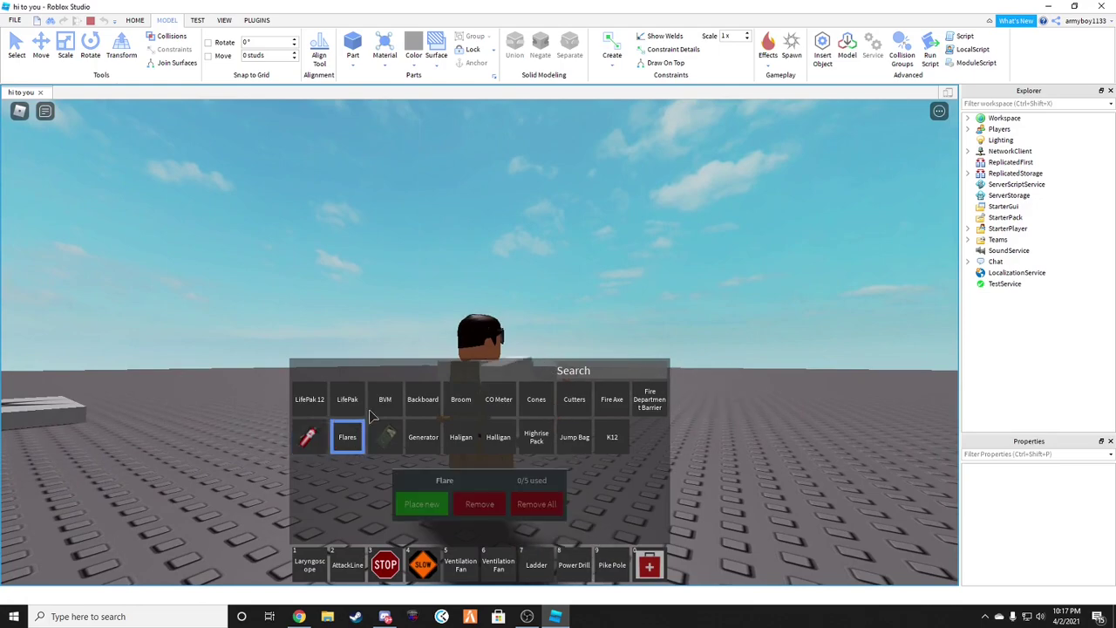
key("grave")
right_click_drag(435, 397, 432, 430)
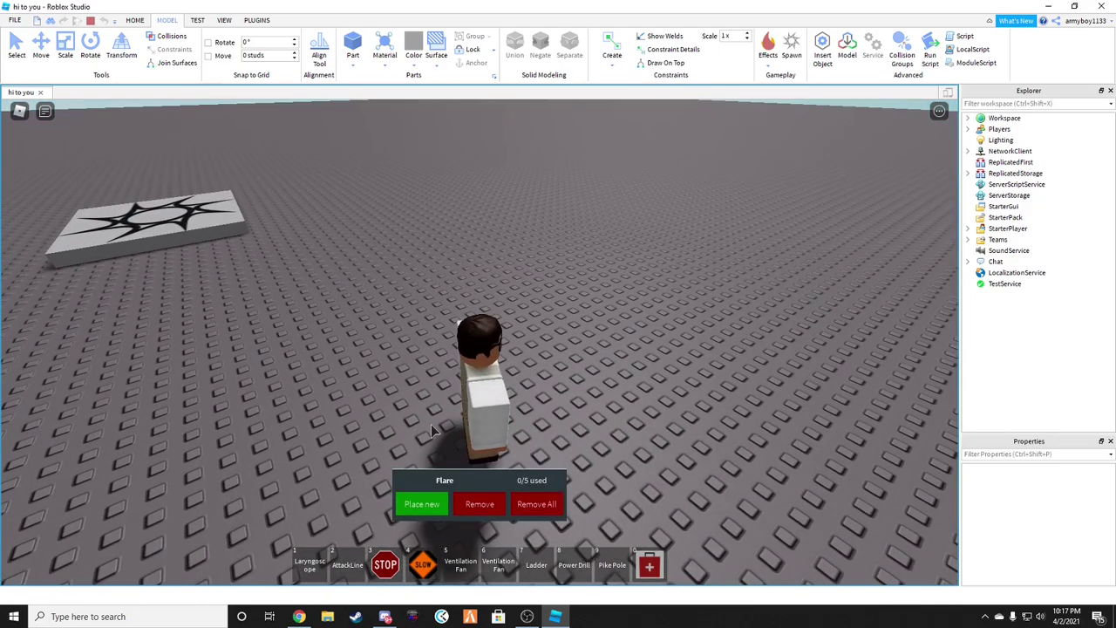
left_click(531, 413)
key("s")
key("a")
left_click(441, 506)
left_click(556, 405)
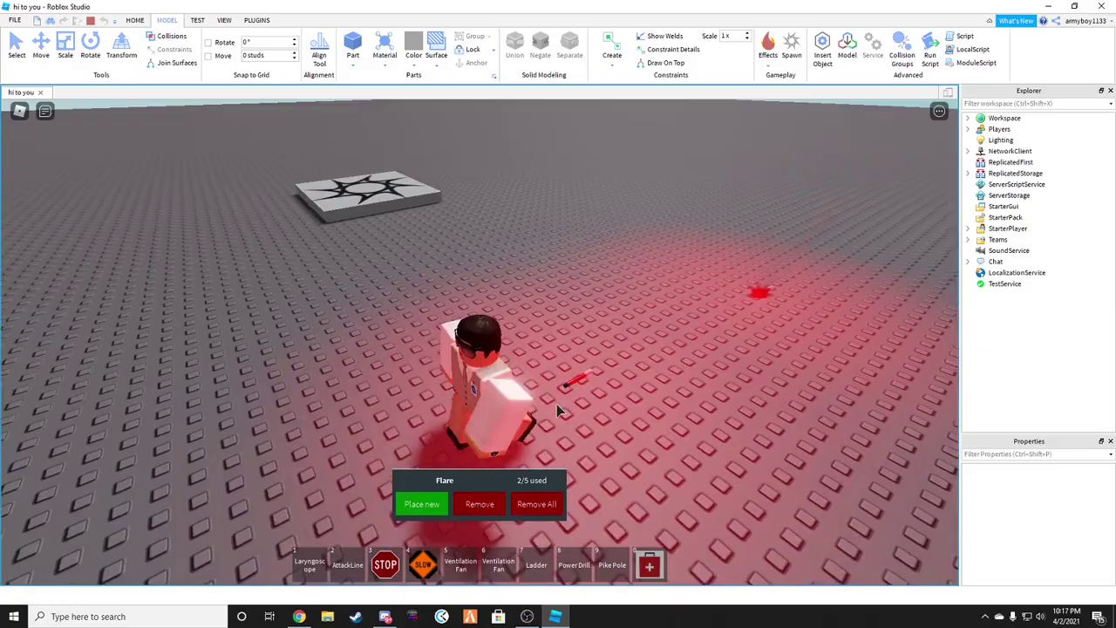
Place a third flare farther along the baseplate and remove all placed flares at once
key("s")
left_click(438, 503)
left_click(527, 466)
key("s")
key("d")
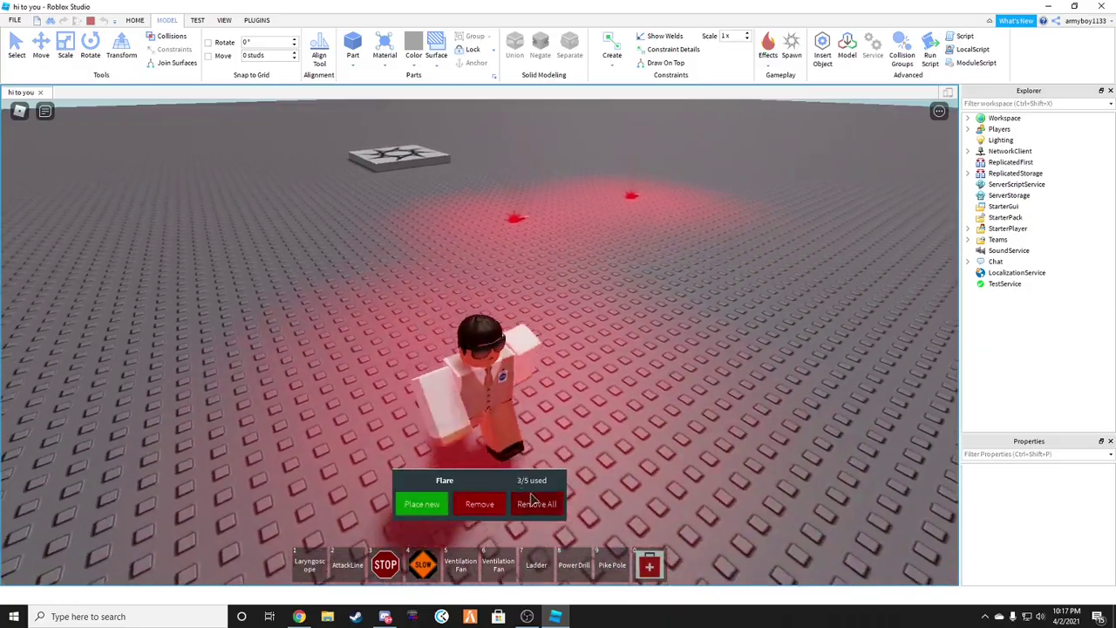
left_click(534, 502)
Equip the handheld meter beside the Flares in the backpack and inspect it in first-person and third-person view
key("grave")
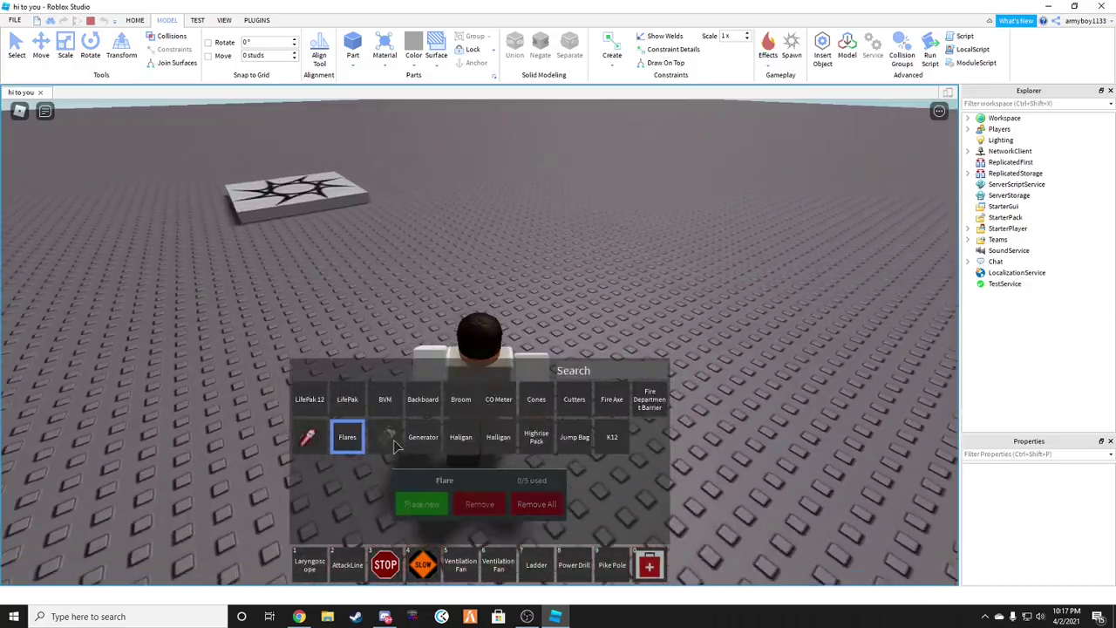
left_click(394, 445)
key("grave")
key("w")
right_click_drag(545, 314, 546, 314)
scroll(545, 314, "up", 2)
scroll(545, 314, "up", 5)
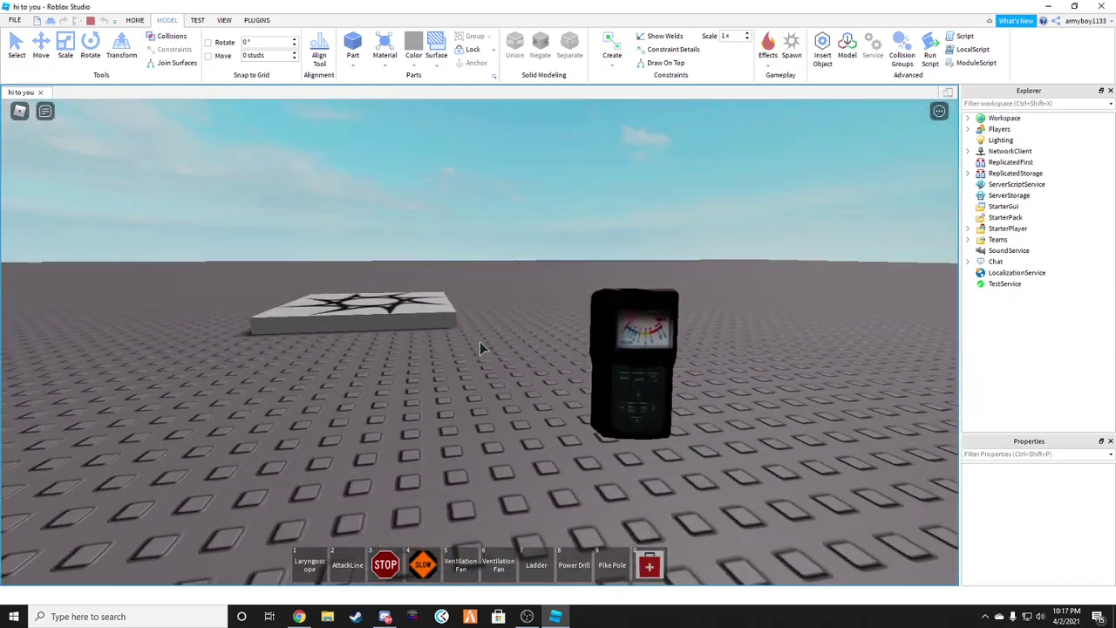
scroll(480, 341, "down", 4)
key("w")
right_click_drag(480, 342, 480, 342)
scroll(479, 342, "up", 4)
scroll(480, 341, "down", 4)
key("Tab")
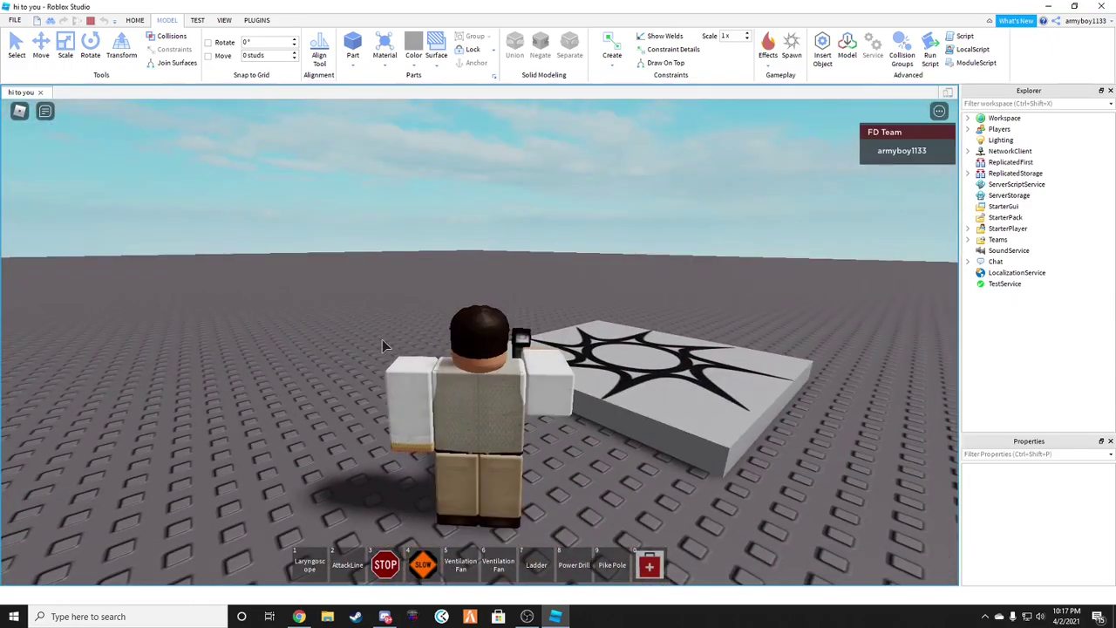
key("s")
Equip the Generator from the backpack and place a new one on the ground beside the character
key("grave")
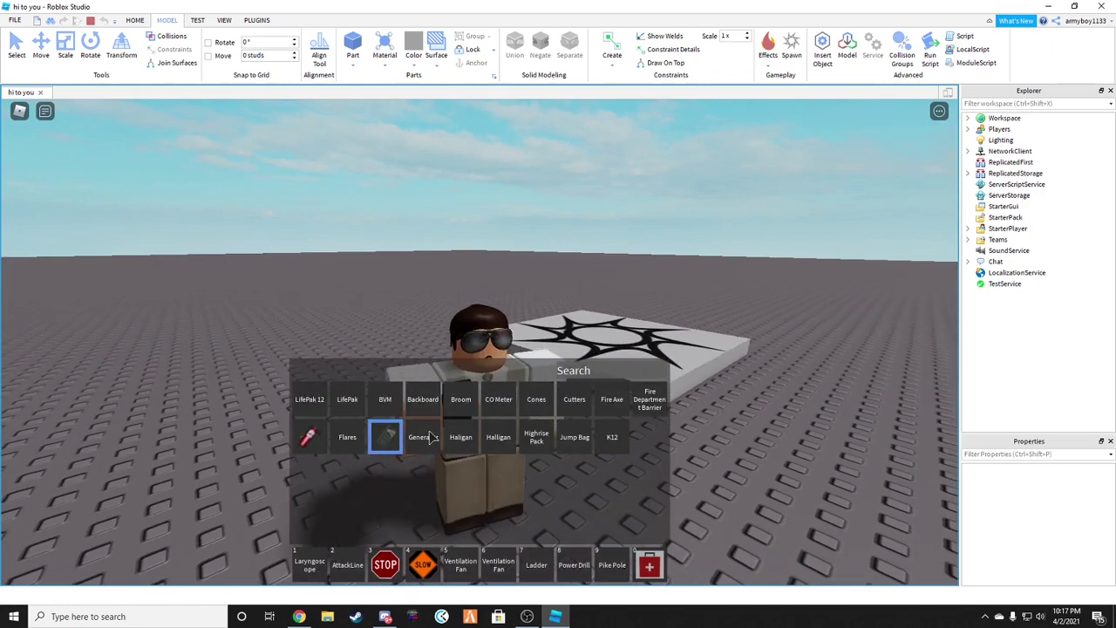
left_click(429, 437)
key("grave")
right_click_drag(468, 331, 468, 332)
key("d")
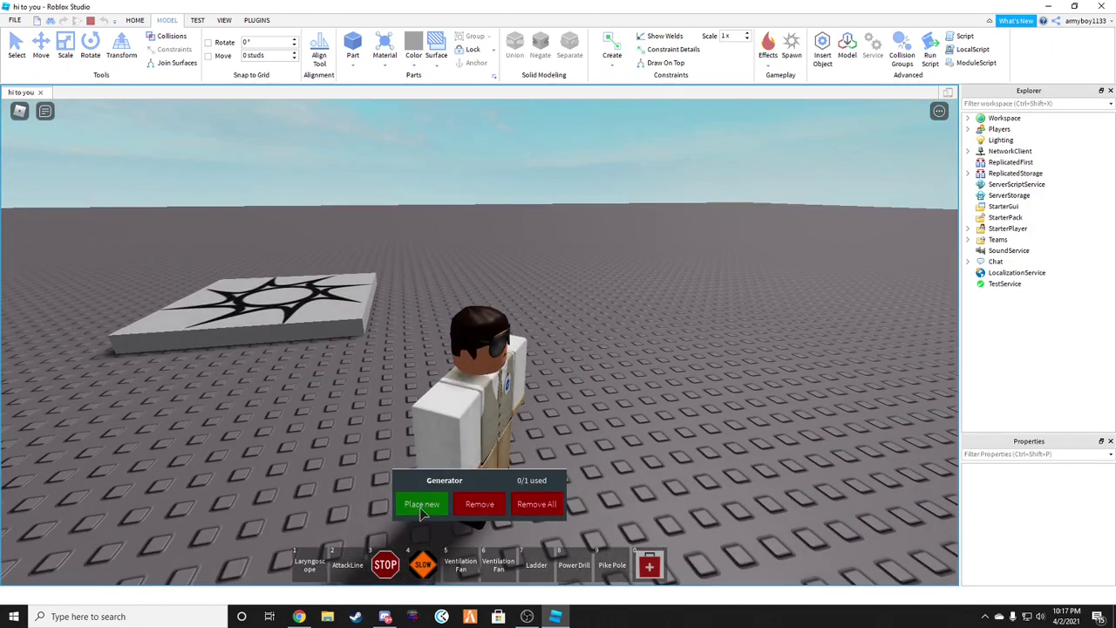
left_click(421, 513)
left_click(602, 397)
scroll(480, 349, "up", 5)
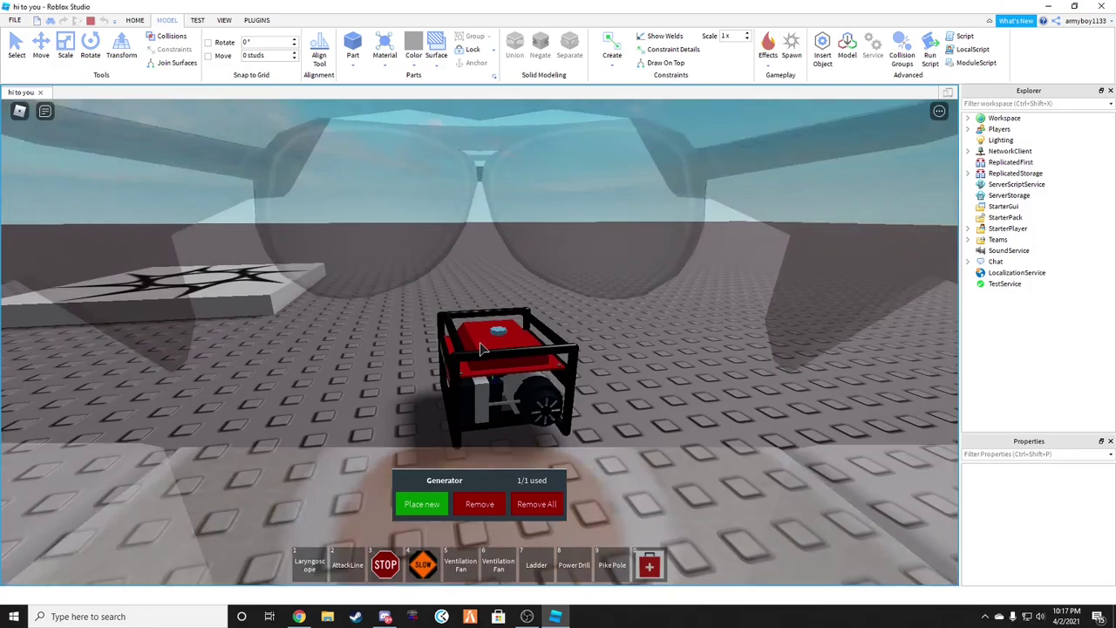
Put the Generator tool away and examine the placed generator from several sides in first-person view
key("1")
key("w")
key("d")
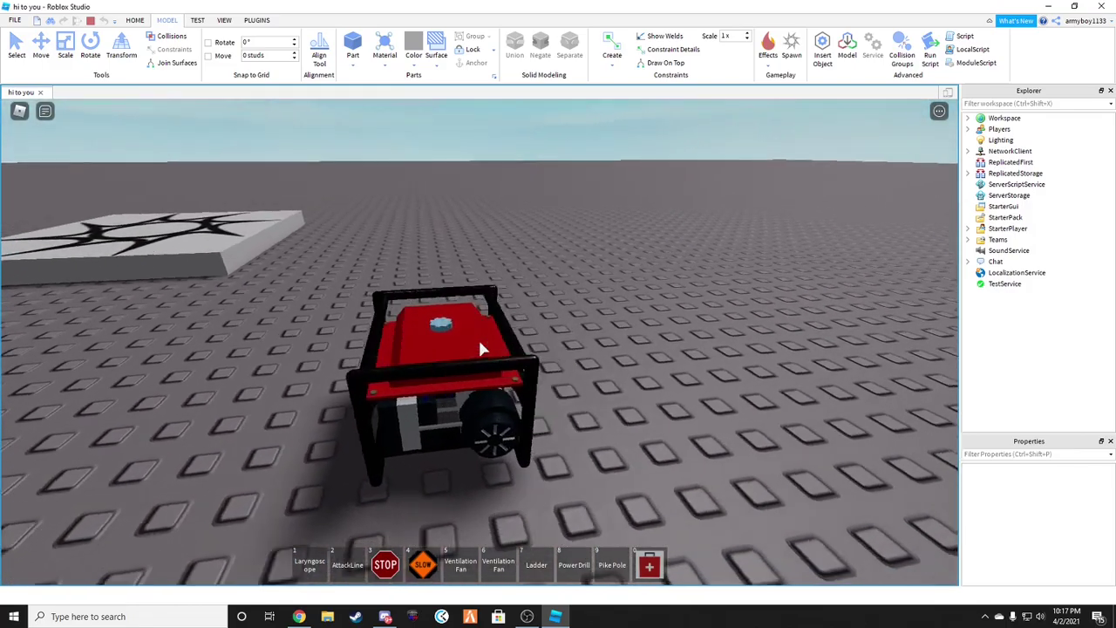
key("d")
key("a")
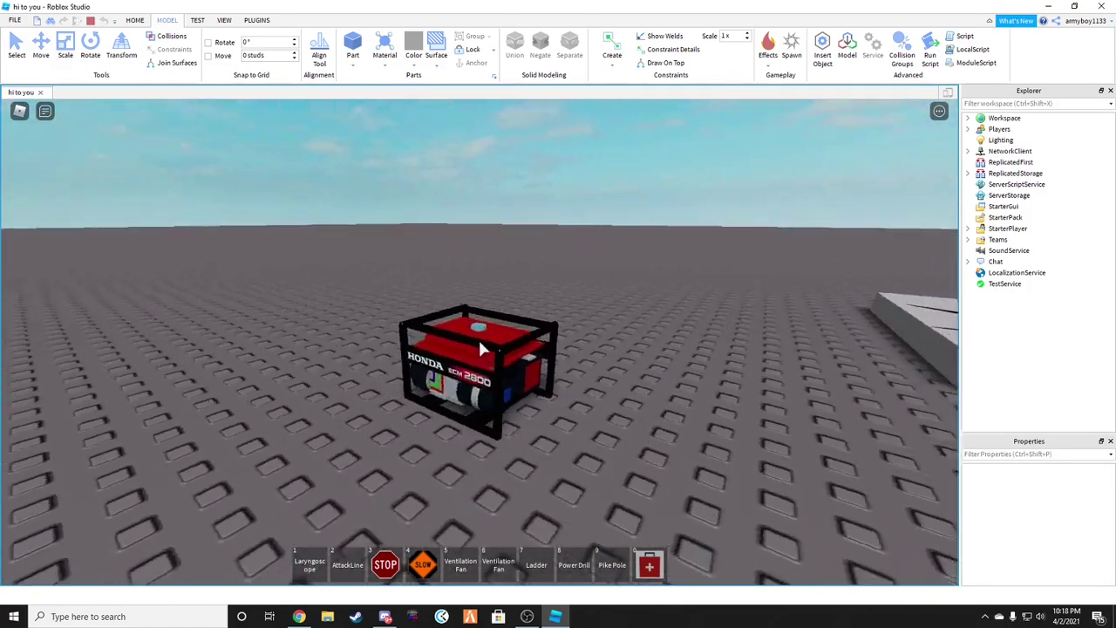
key("w")
Return to third-person view, equip the Generator again and remove the placed generator
scroll(482, 349, "down", 3)
key("1")
scroll(481, 350, "down", 3)
key("1")
key("a")
key("grave")
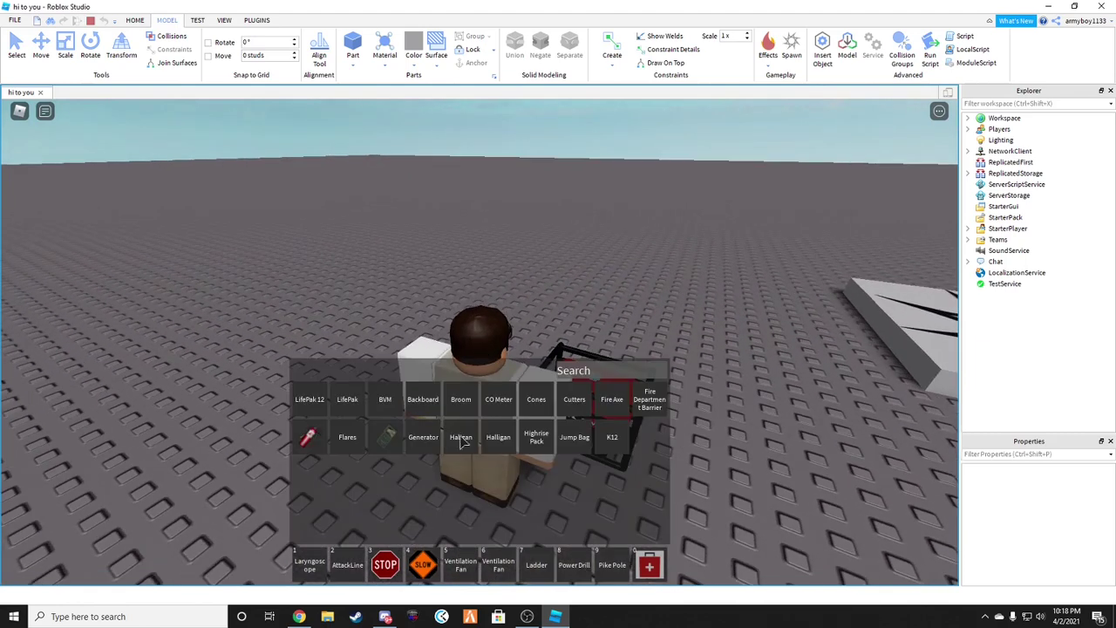
key("grave")
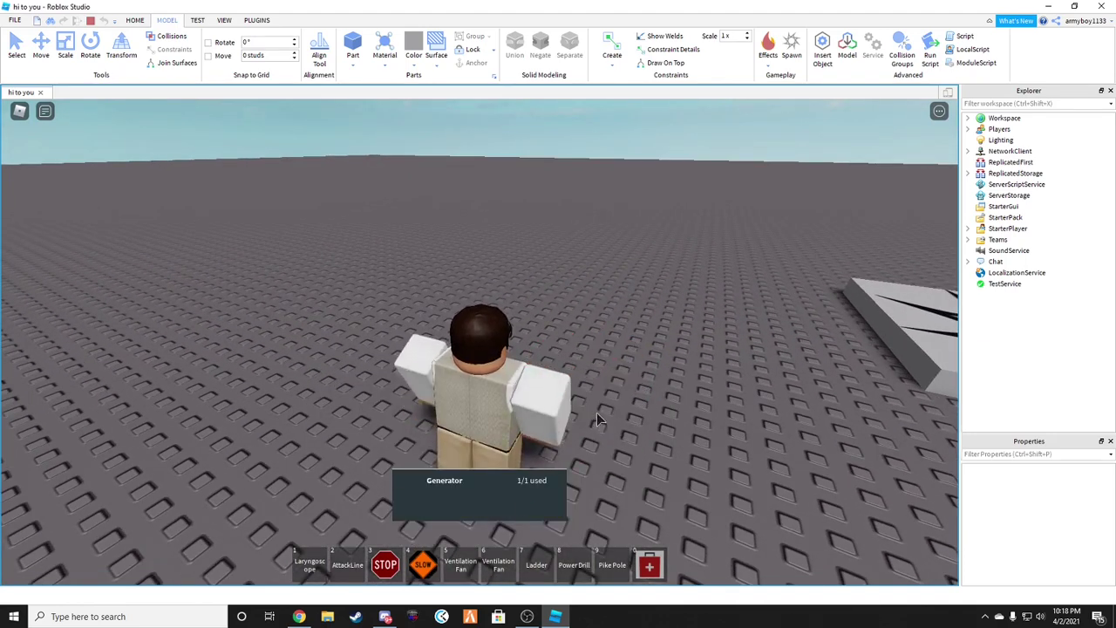
Equip the Haligan and Halligan tools from the backpack and inspect them in the character's hand
key("grave")
key("d")
left_click(461, 436)
key("grave")
right_click_drag(523, 315, 526, 309)
key("grave")
left_click(498, 436)
key("grave")
Equip the Highrise Pack from the backpack and walk around to inspect it on the character's shoulder
key("grave")
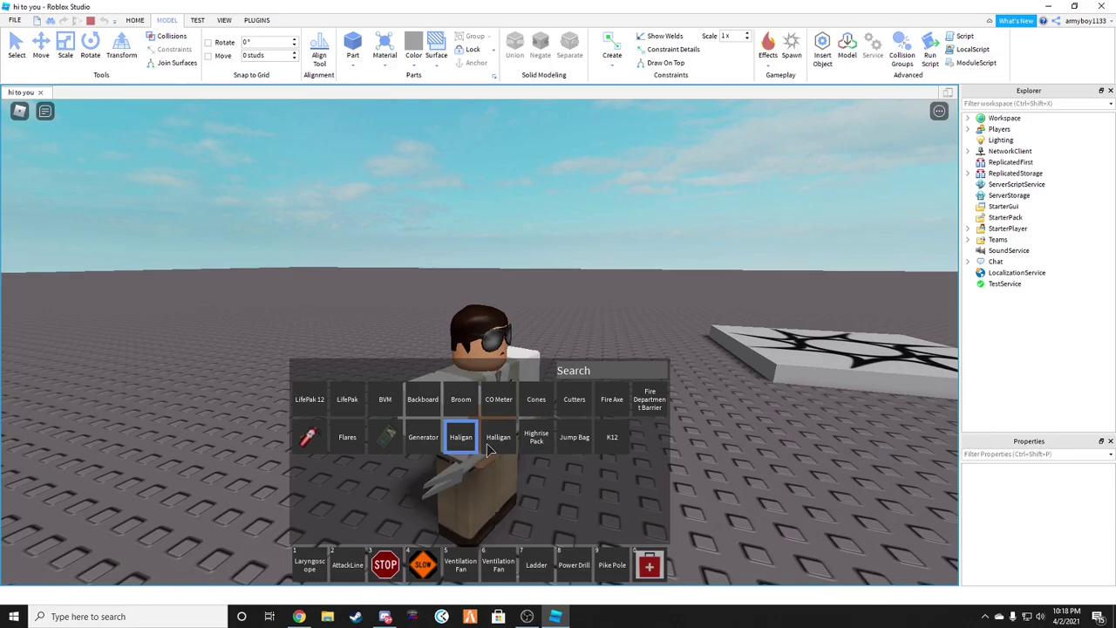
left_click(528, 443)
key("grave")
key("w")
right_click_drag(556, 379, 555, 379)
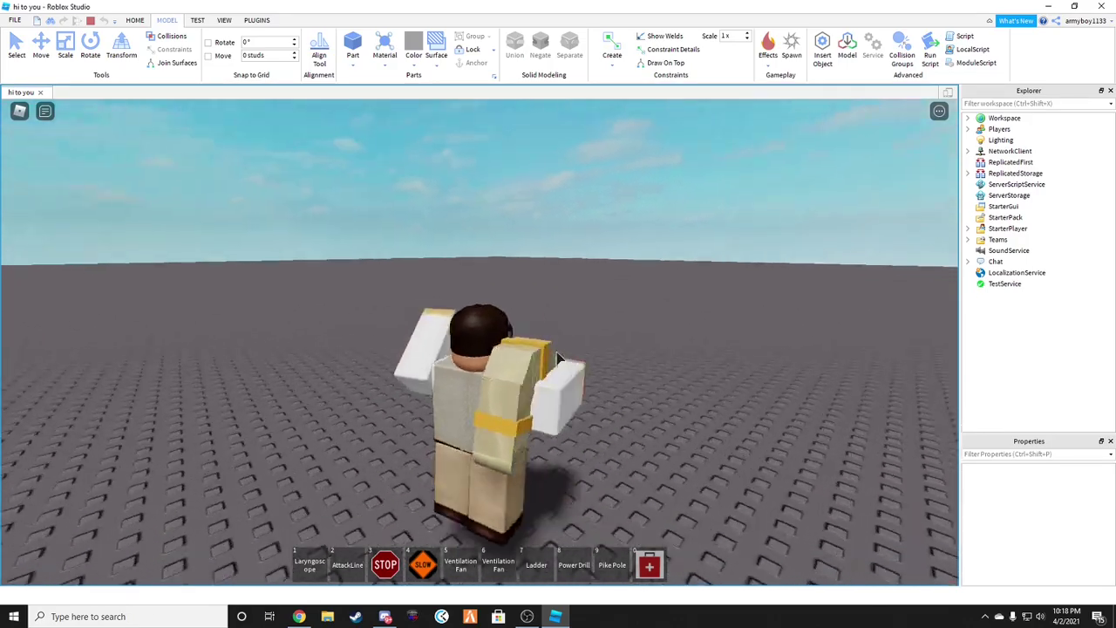
scroll(480, 344, "up", 5)
scroll(483, 349, "down", 5)
key("w")
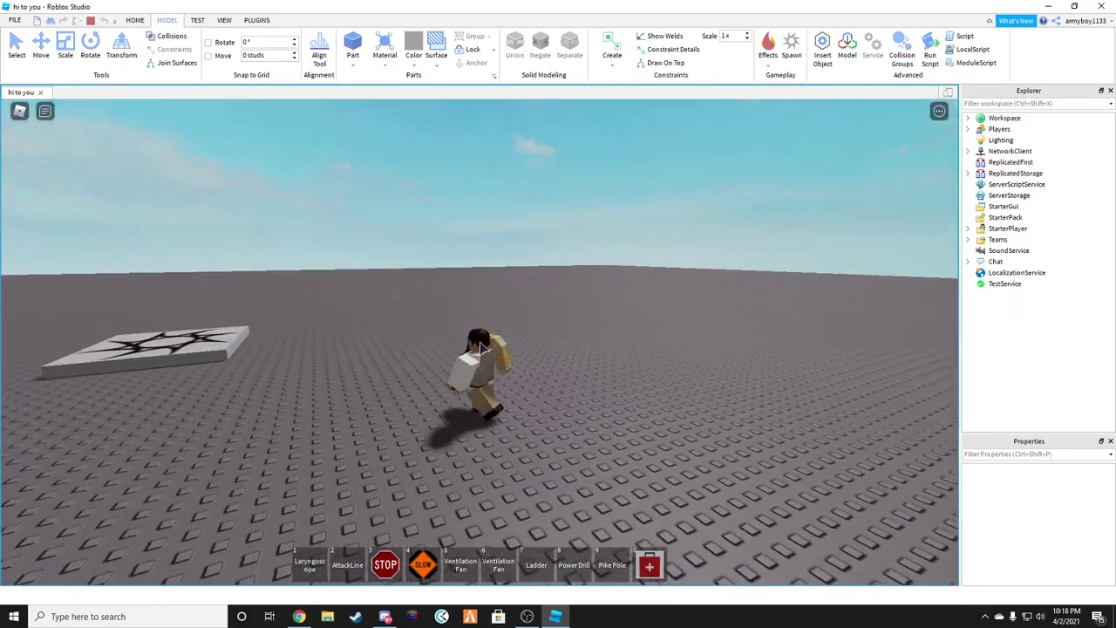
Equip the Jump Bag from the backpack and inspect it on the character up close
key("grave")
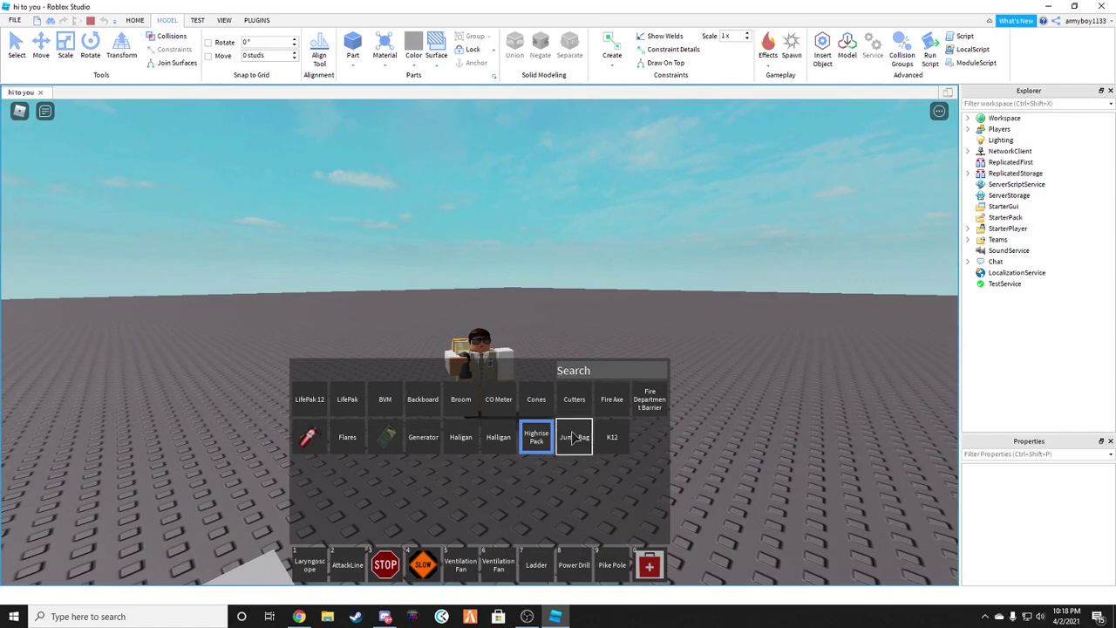
key("grave")
scroll(562, 333, "up", 3)
Equip the K12 saw from the backpack, inspect it in hand and put it away
key("grave")
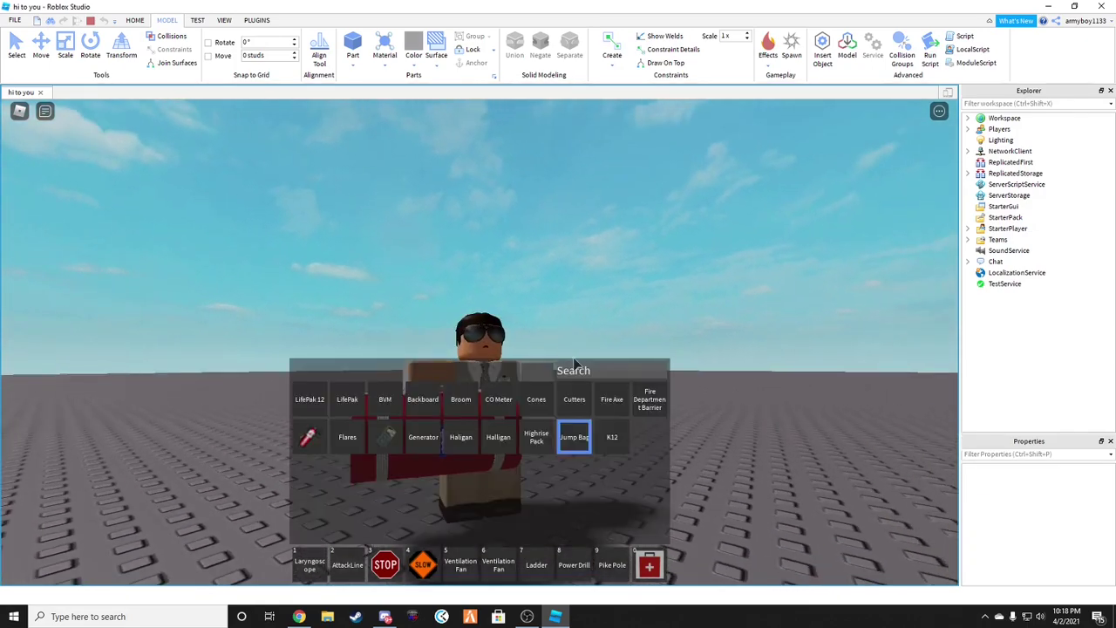
left_click(613, 437)
key("grave")
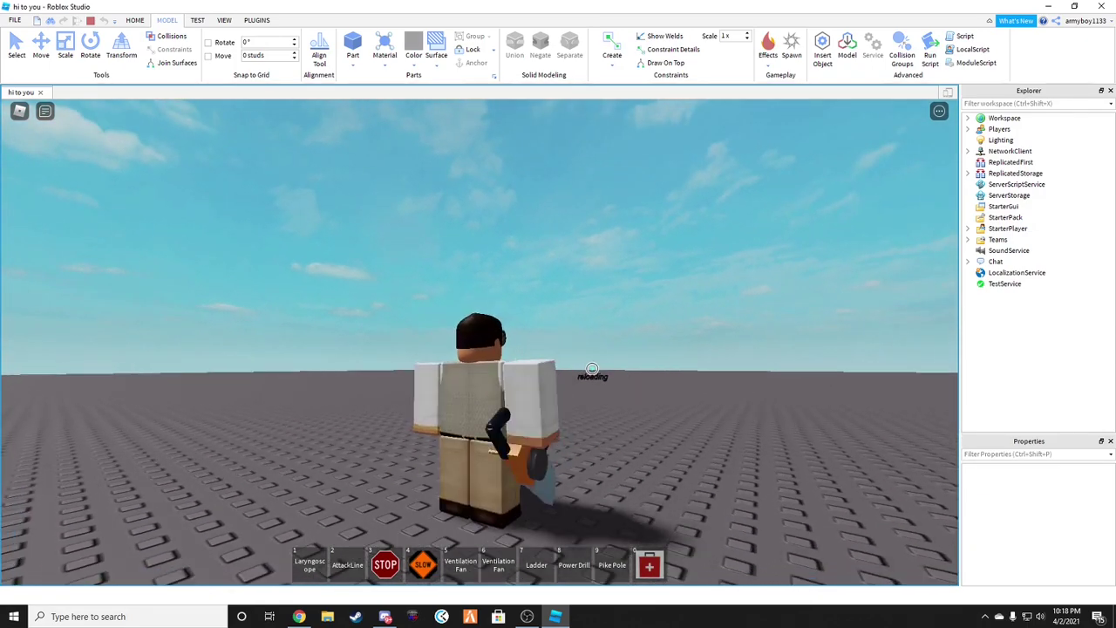
key("grave")
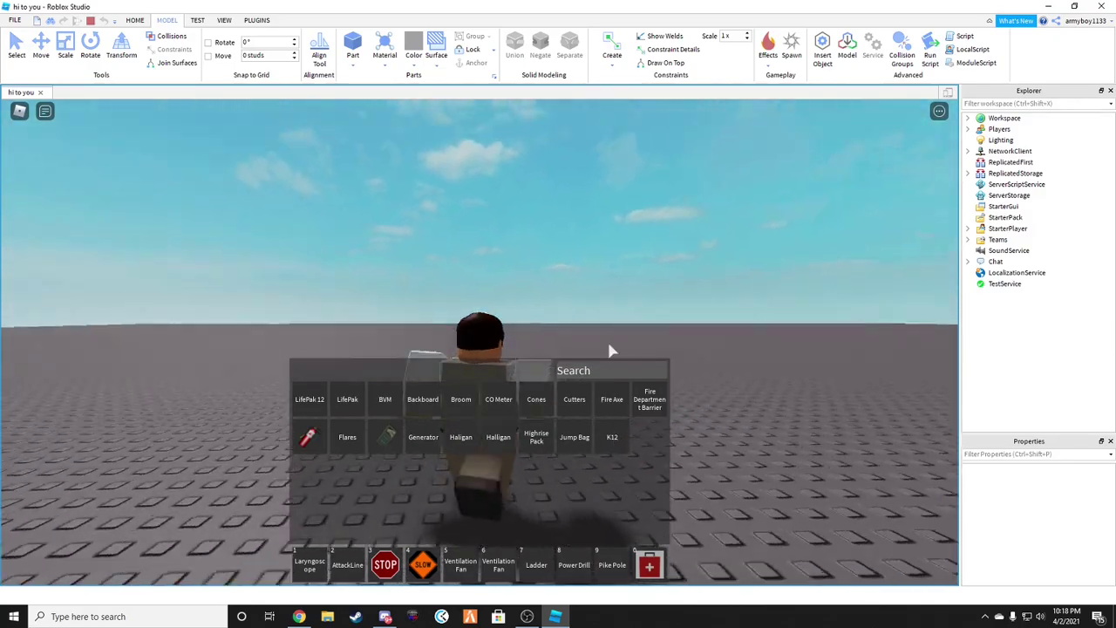
key("grave")
right_click_drag(608, 351, 607, 351)
scroll(608, 351, "down", 4)
key("space")
scroll(608, 351, "up", 4)
scroll(608, 350, "up", 3)
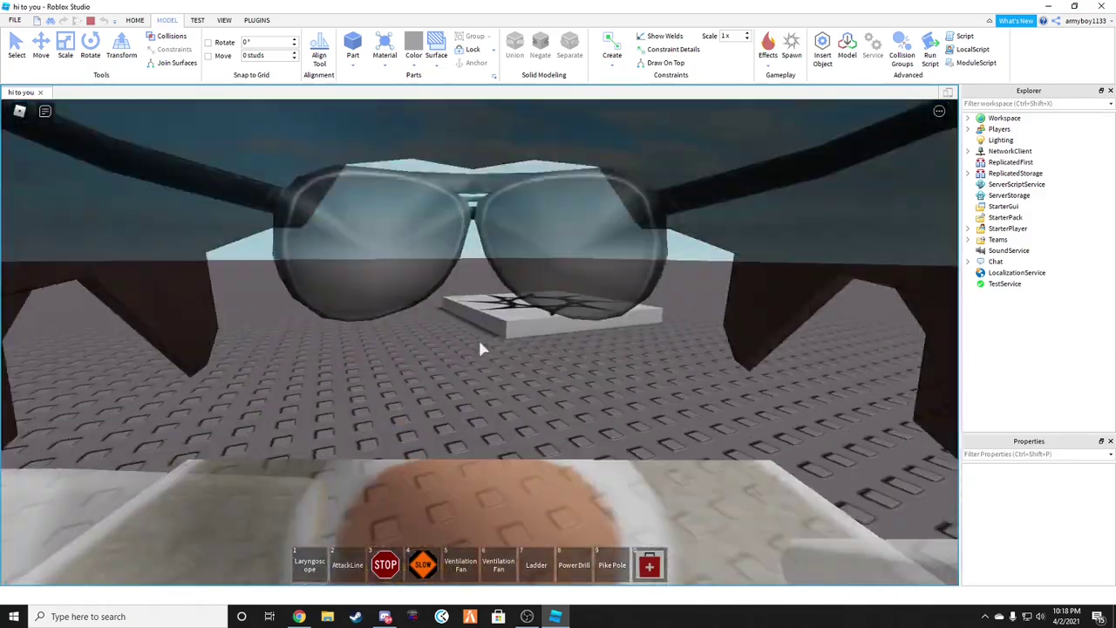
scroll(481, 346, "down", 5)
key("d")
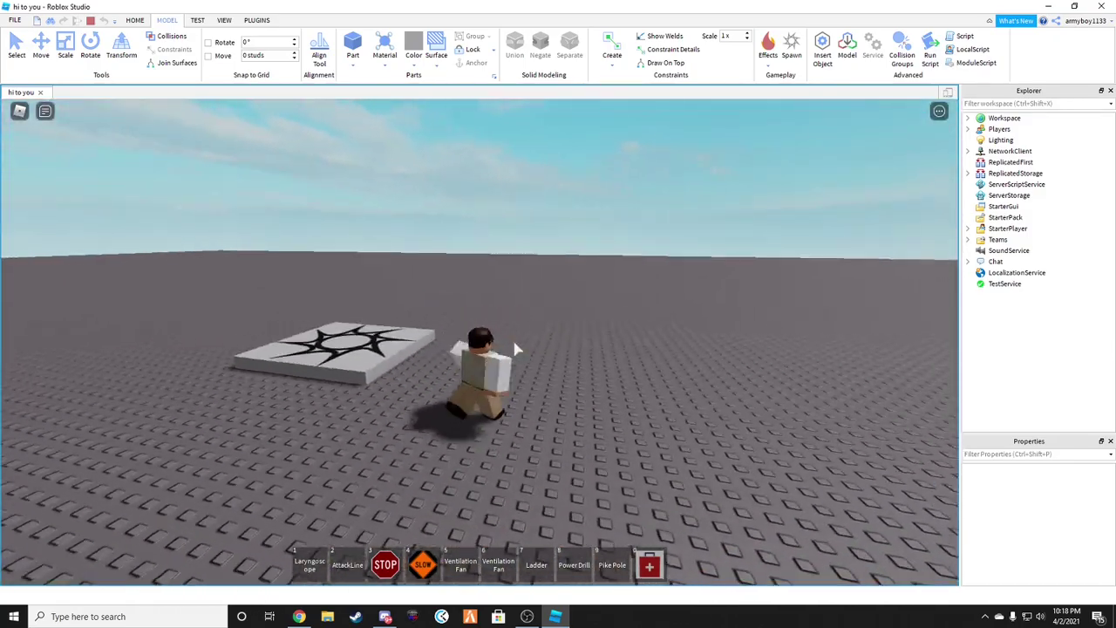
key("grave")
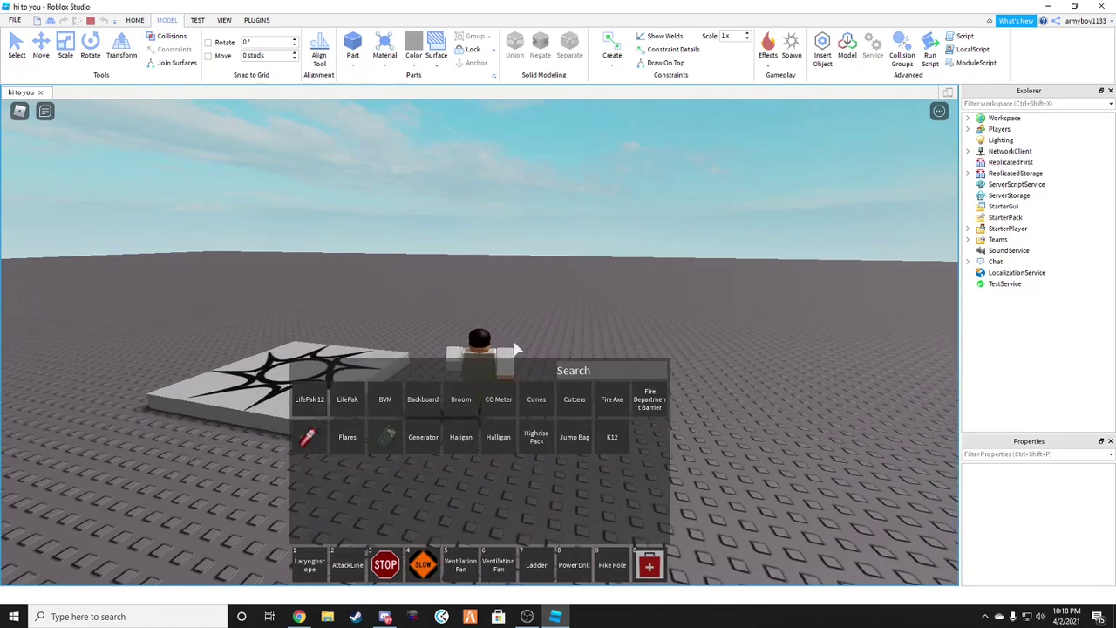
key("grave")
key("s")
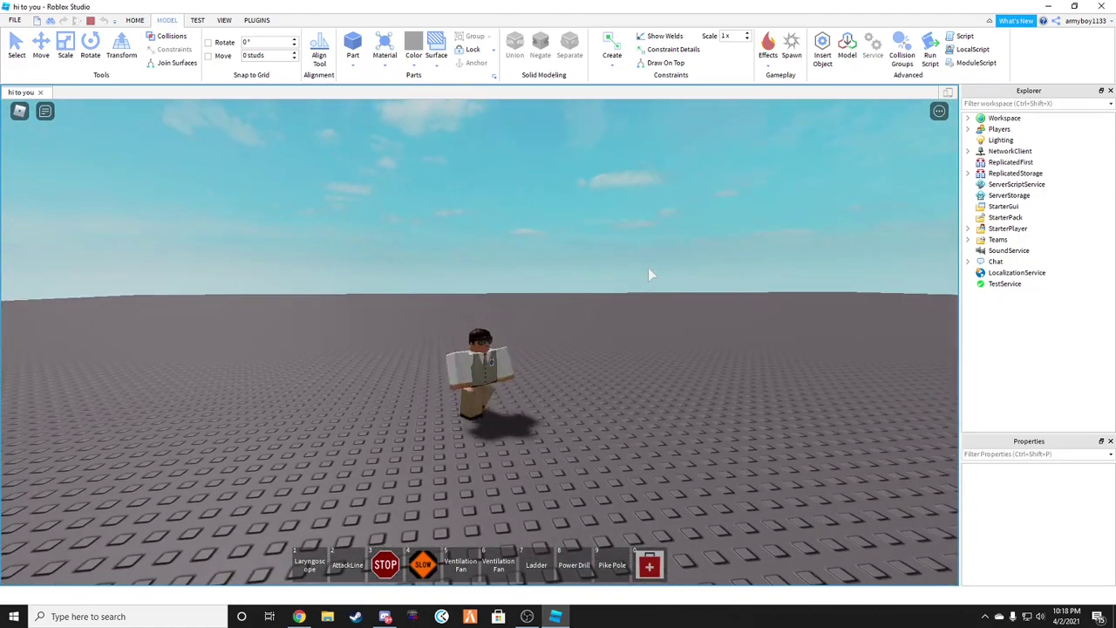